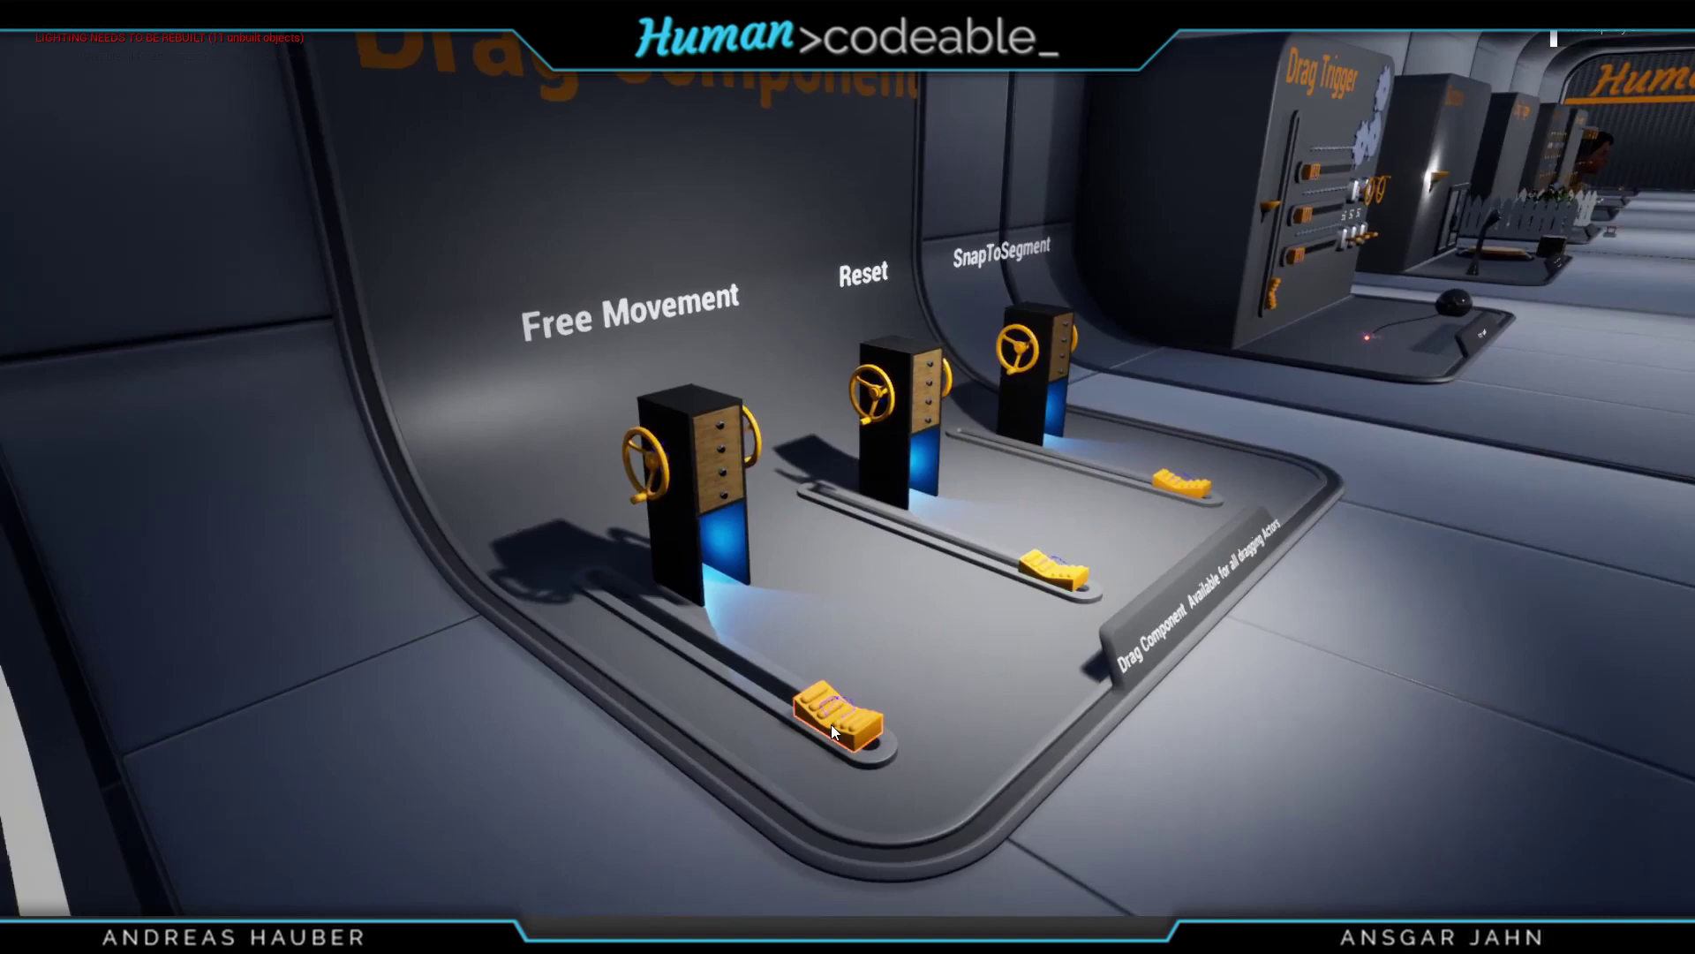
- Try out the Free Movement floor slider and its wheel, and the upper Free block on the Drag Move display
drag(830, 726, 572, 555)
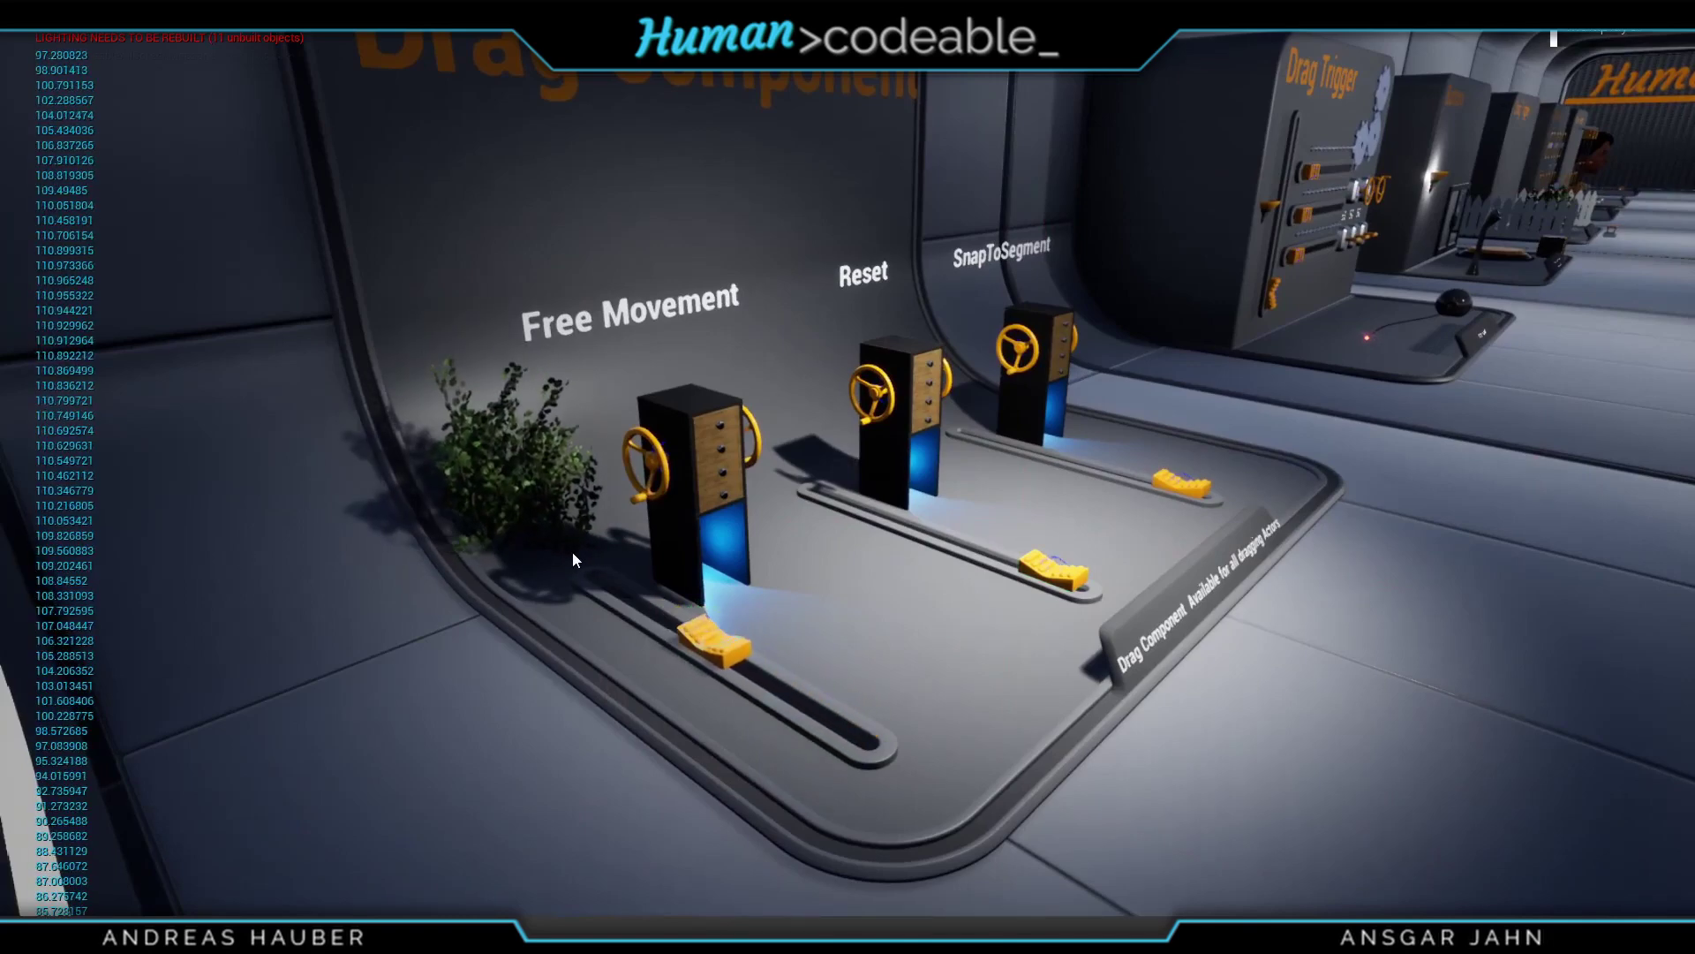
drag(645, 500, 653, 481)
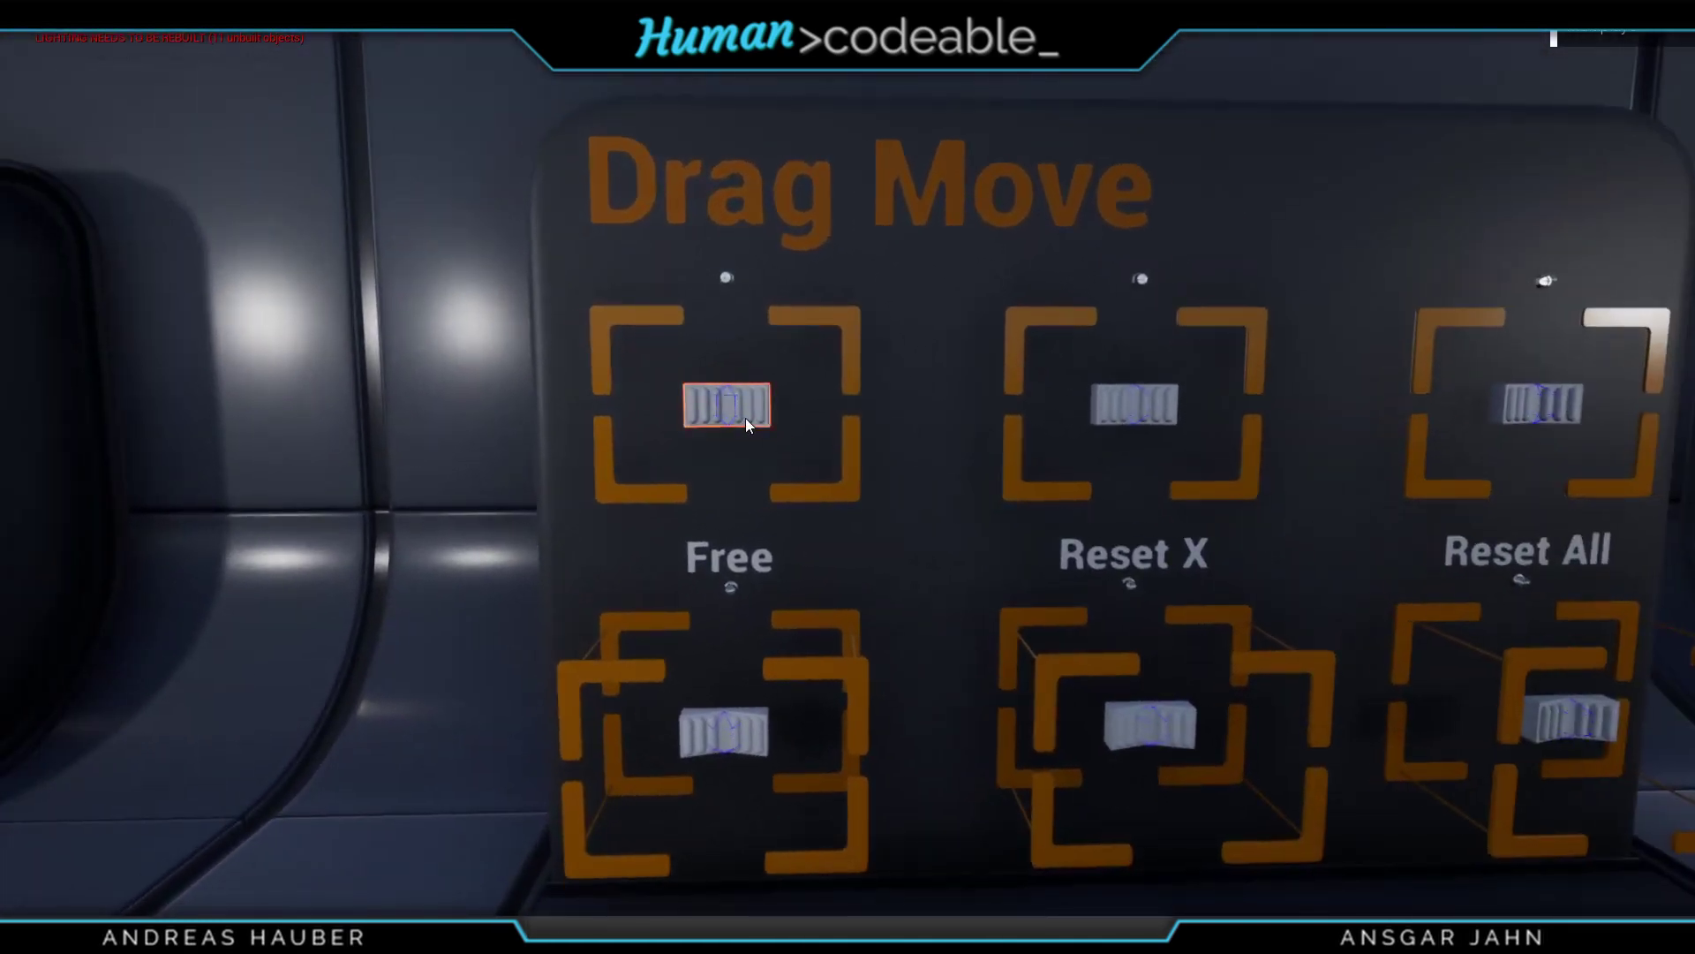
drag(745, 417, 828, 252)
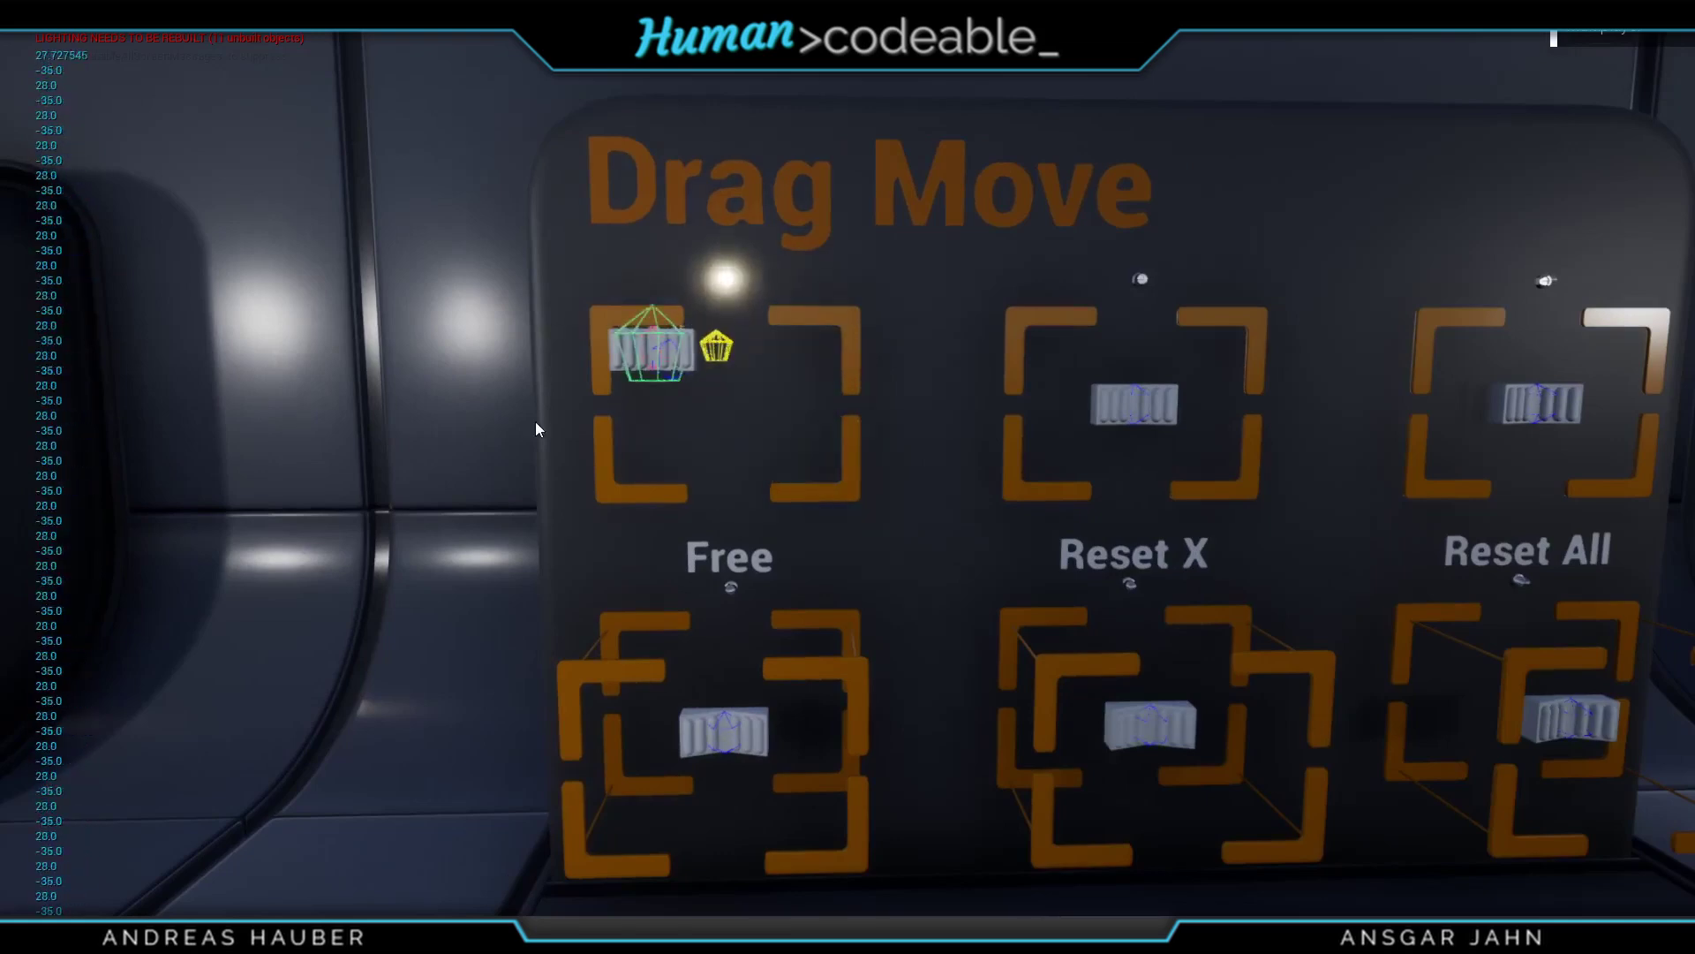
drag(536, 429, 541, 562)
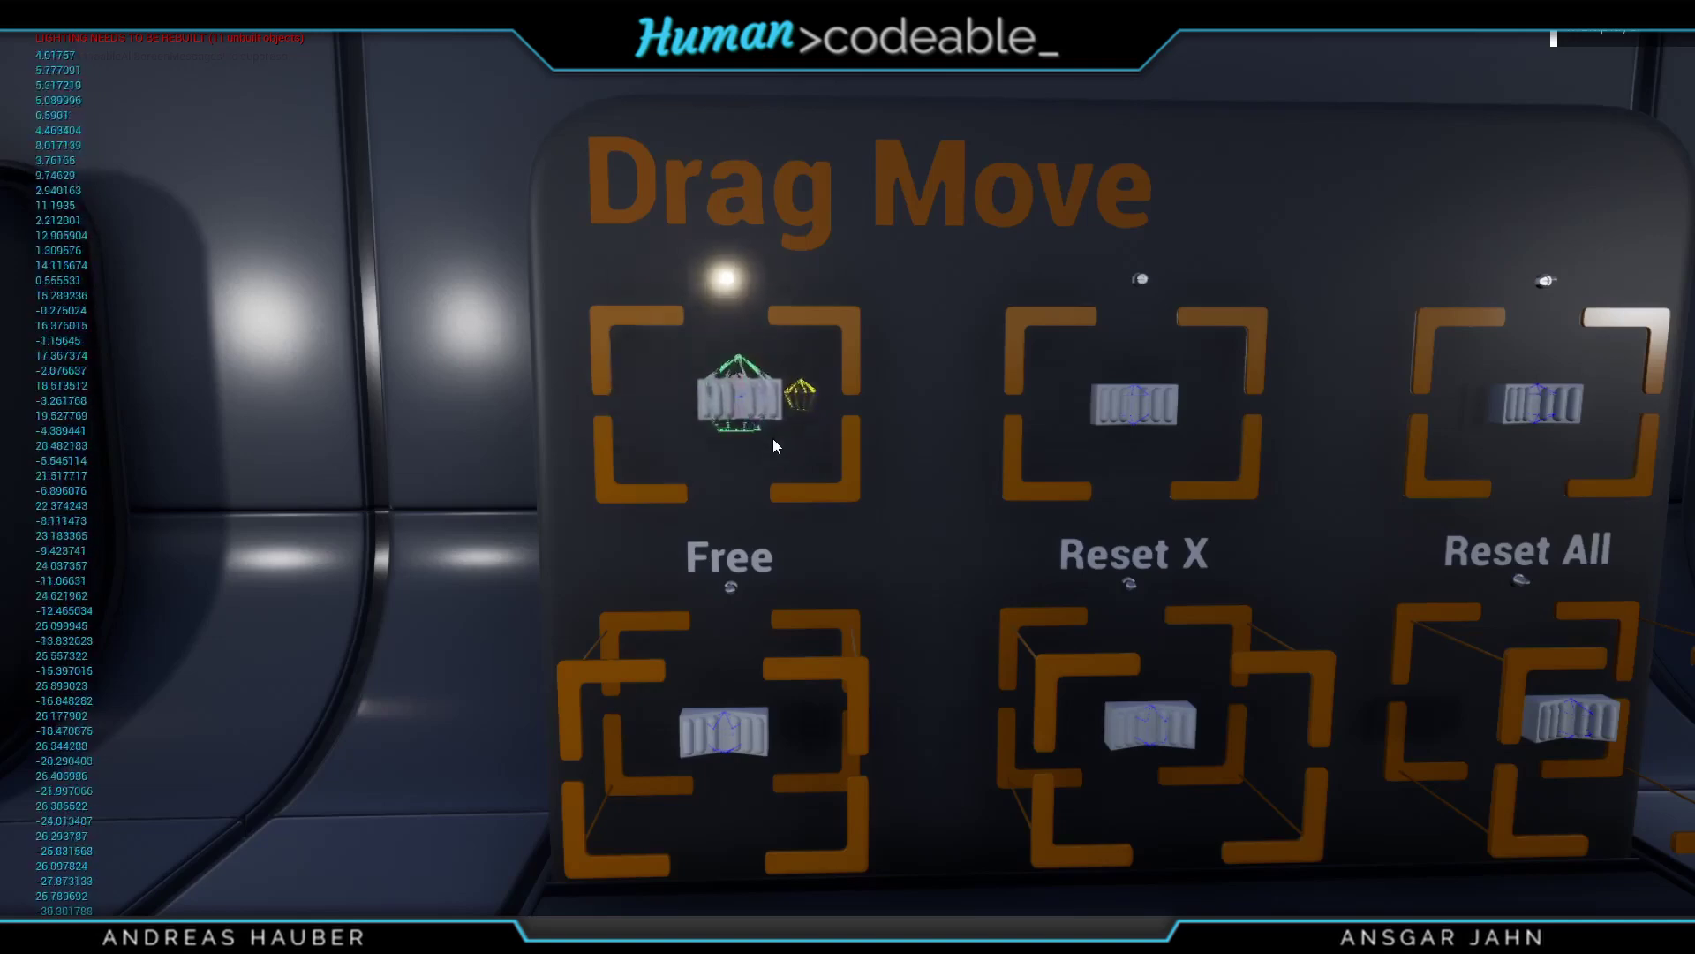
drag(868, 465, 885, 468)
right_drag(871, 455, 702, 416)
- Test the upper Reset X block on the Drag Move display by pulling it away from its centre and releasing it
drag(1131, 397, 981, 453)
drag(1116, 441, 1131, 432)
drag(1217, 400, 1217, 400)
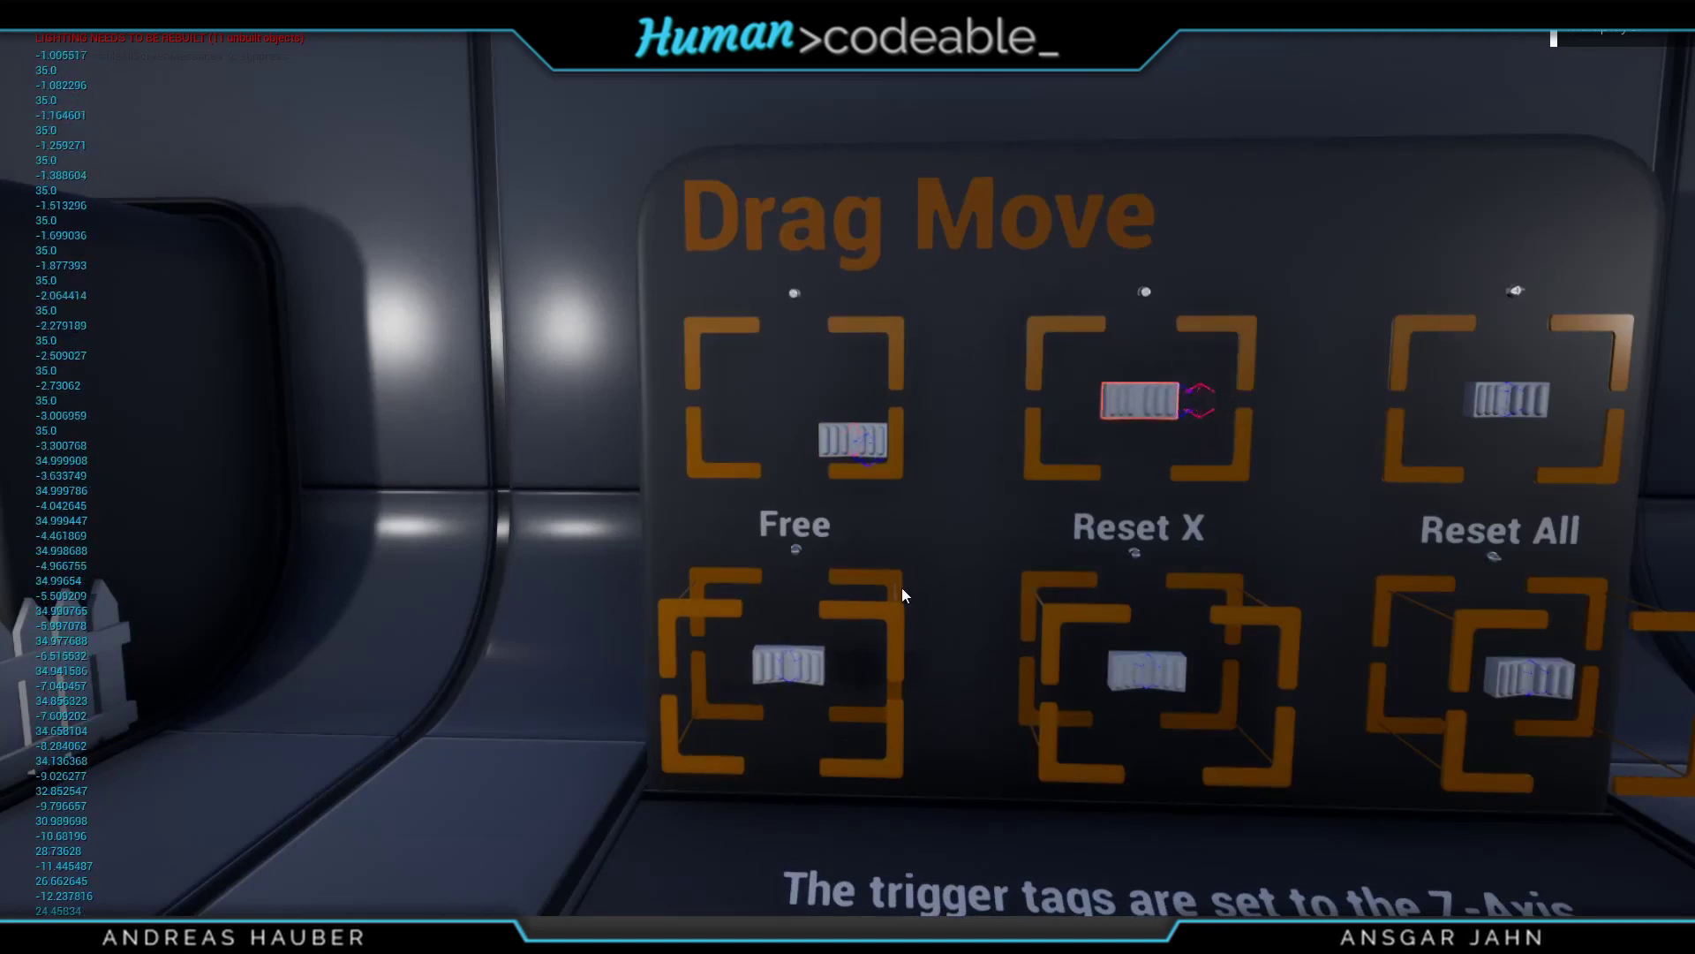
- Test the lower Free block on the Drag Move display by moving it around its box frame, including from close up
drag(785, 671, 882, 575)
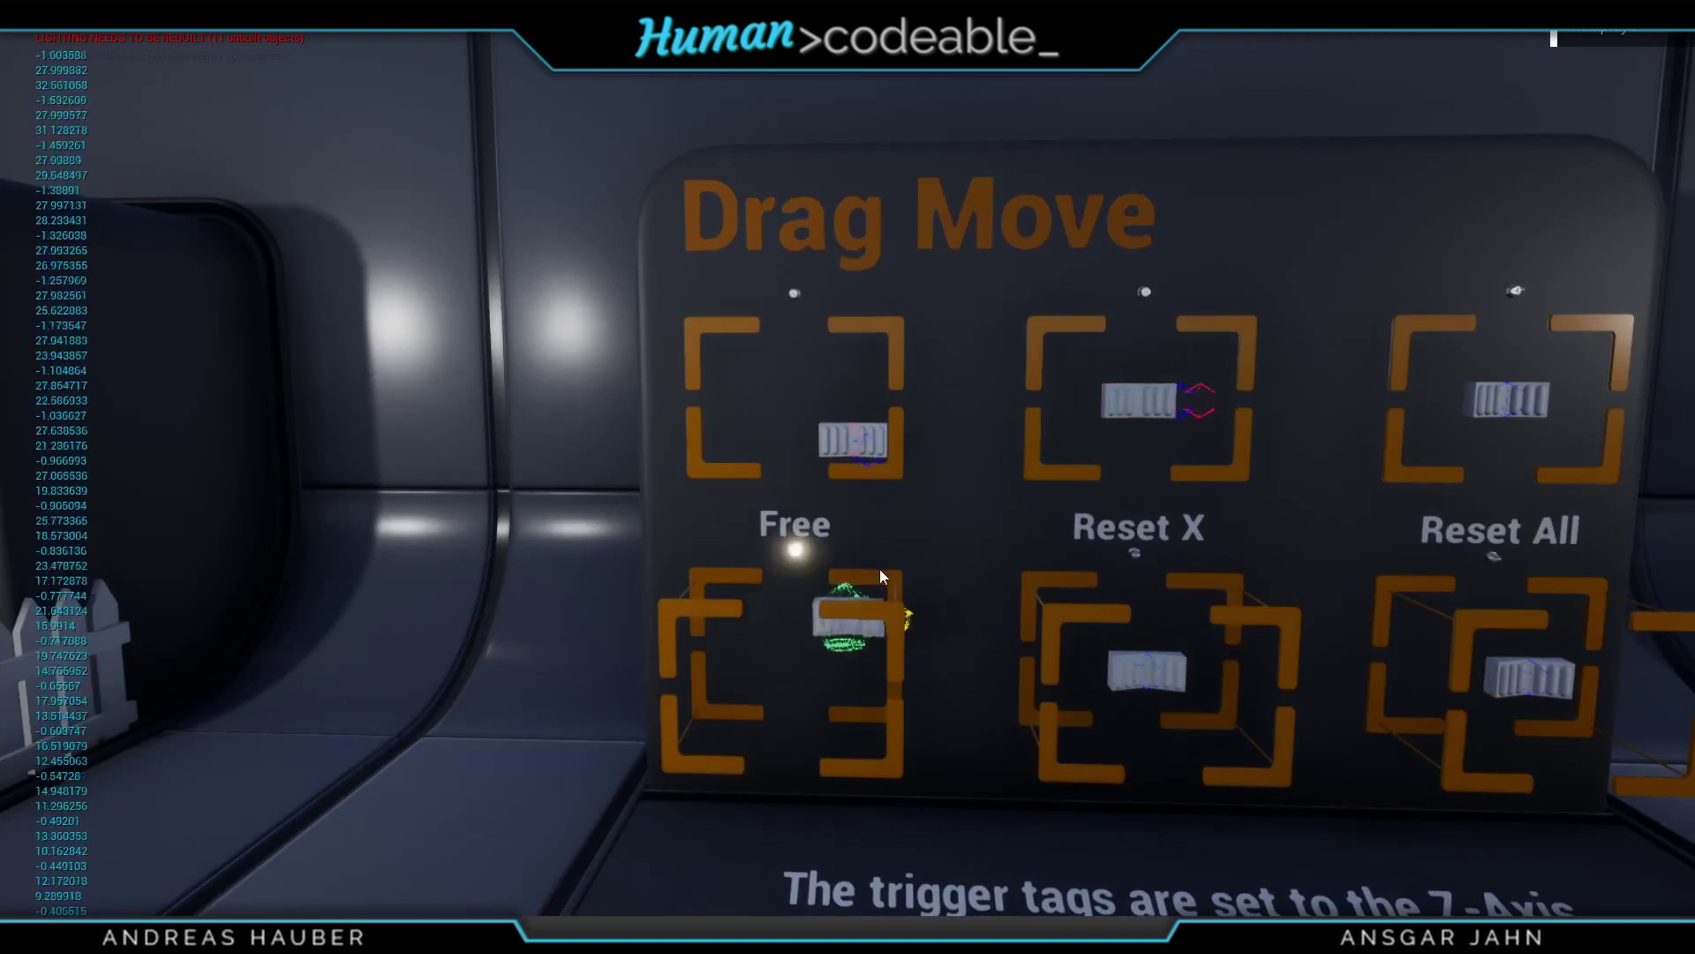
drag(778, 678, 764, 619)
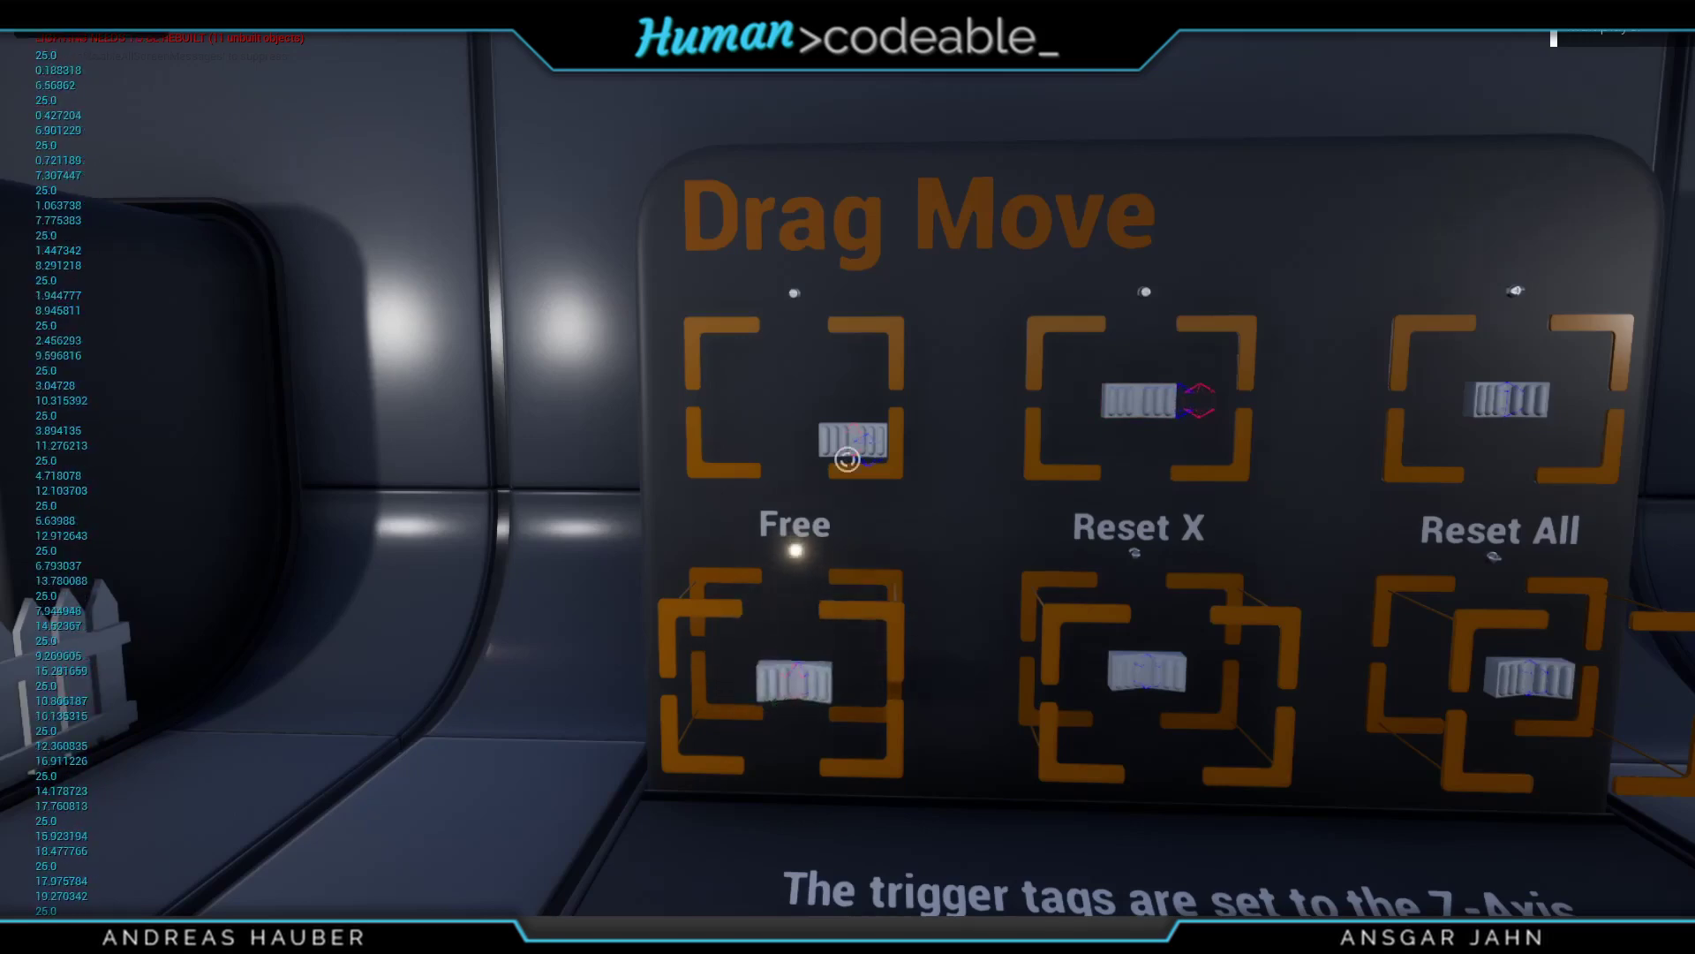
key(w)
key(a)
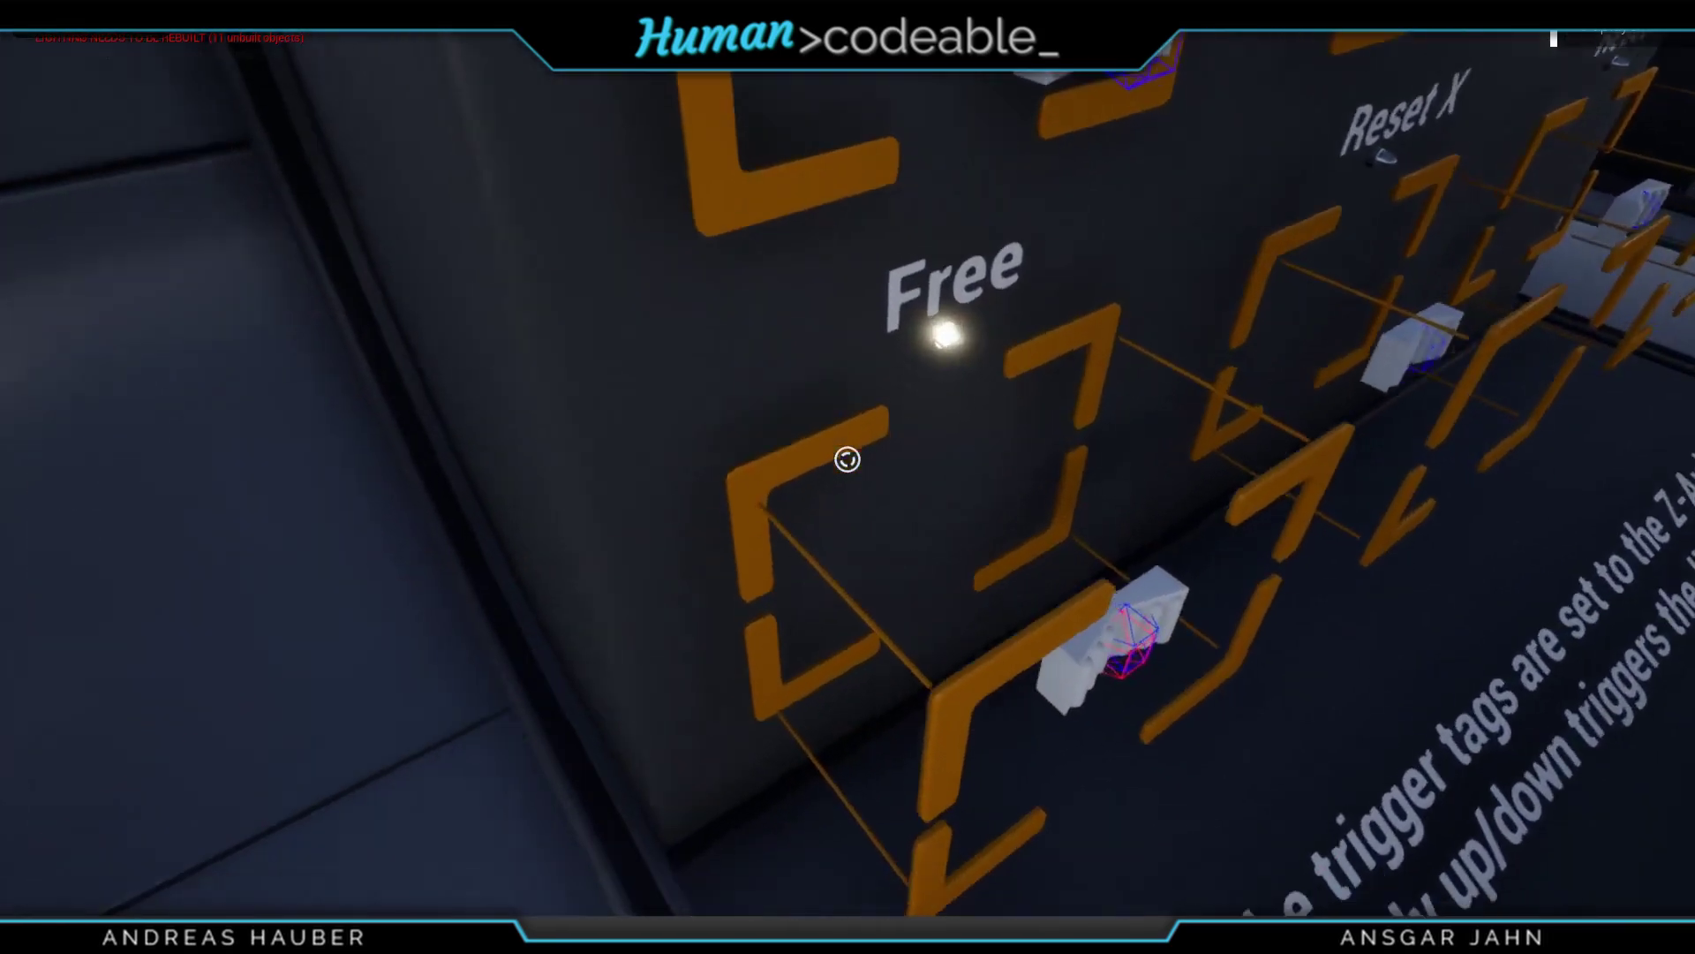
drag(848, 459, 847, 459)
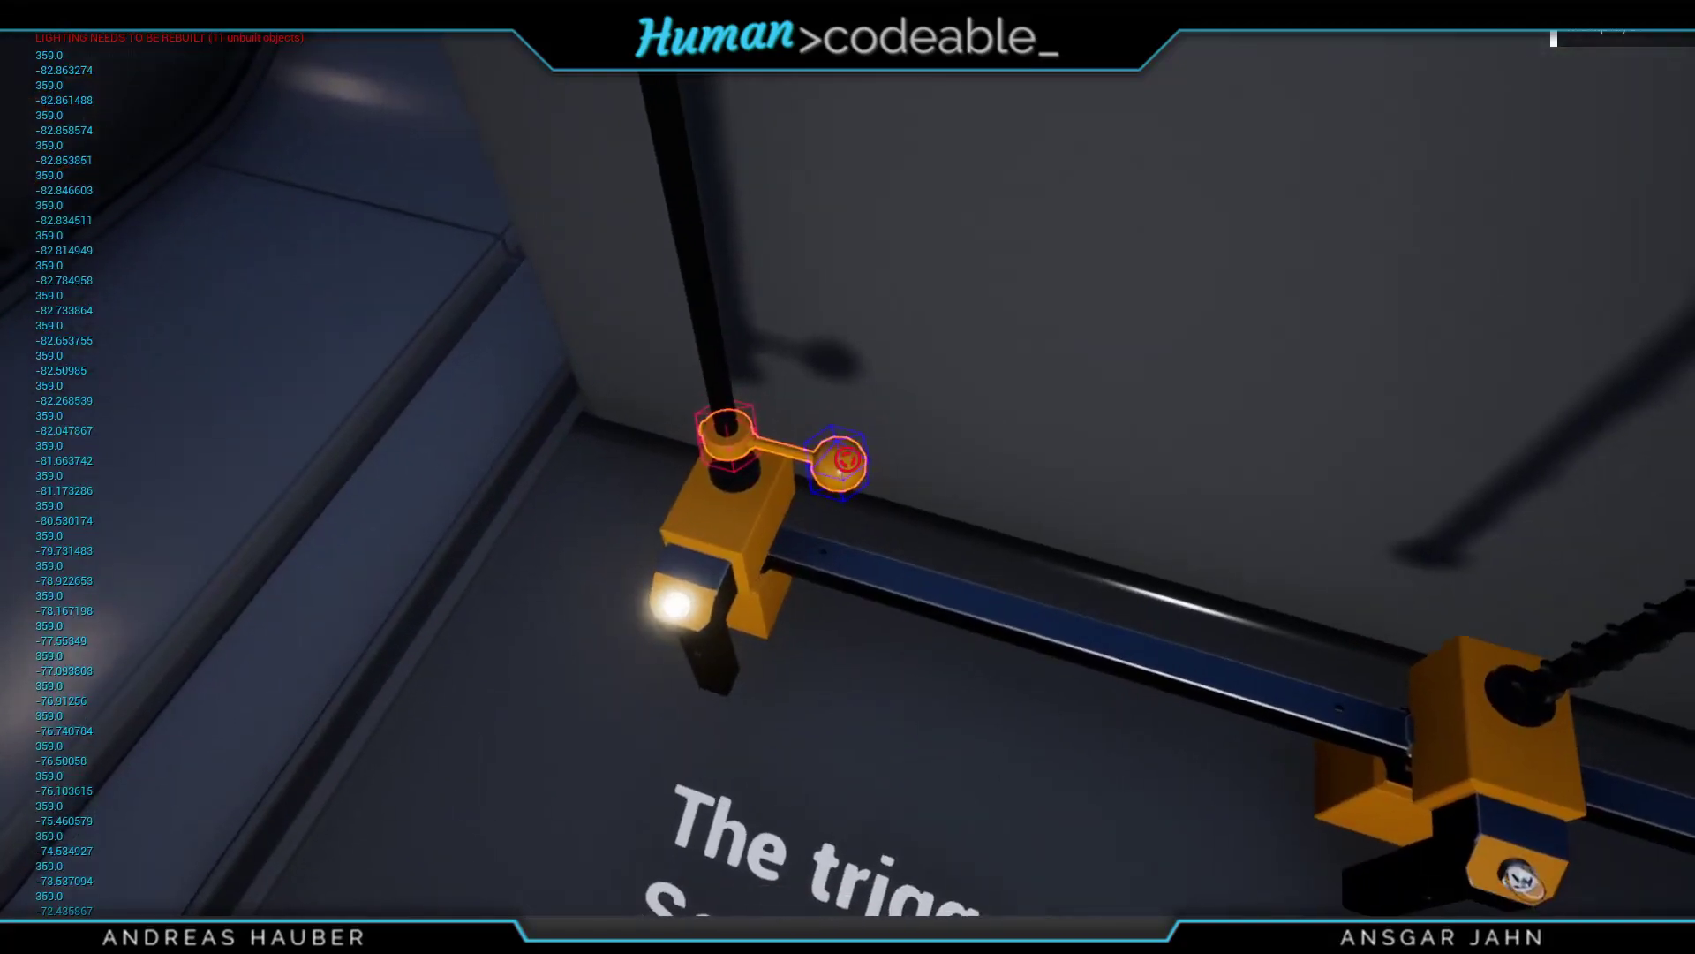
- Test the yellow levers on the vertical rods by sliding and rotating them, and end the play session
drag(848, 459, 847, 460)
key(d)
key(s)
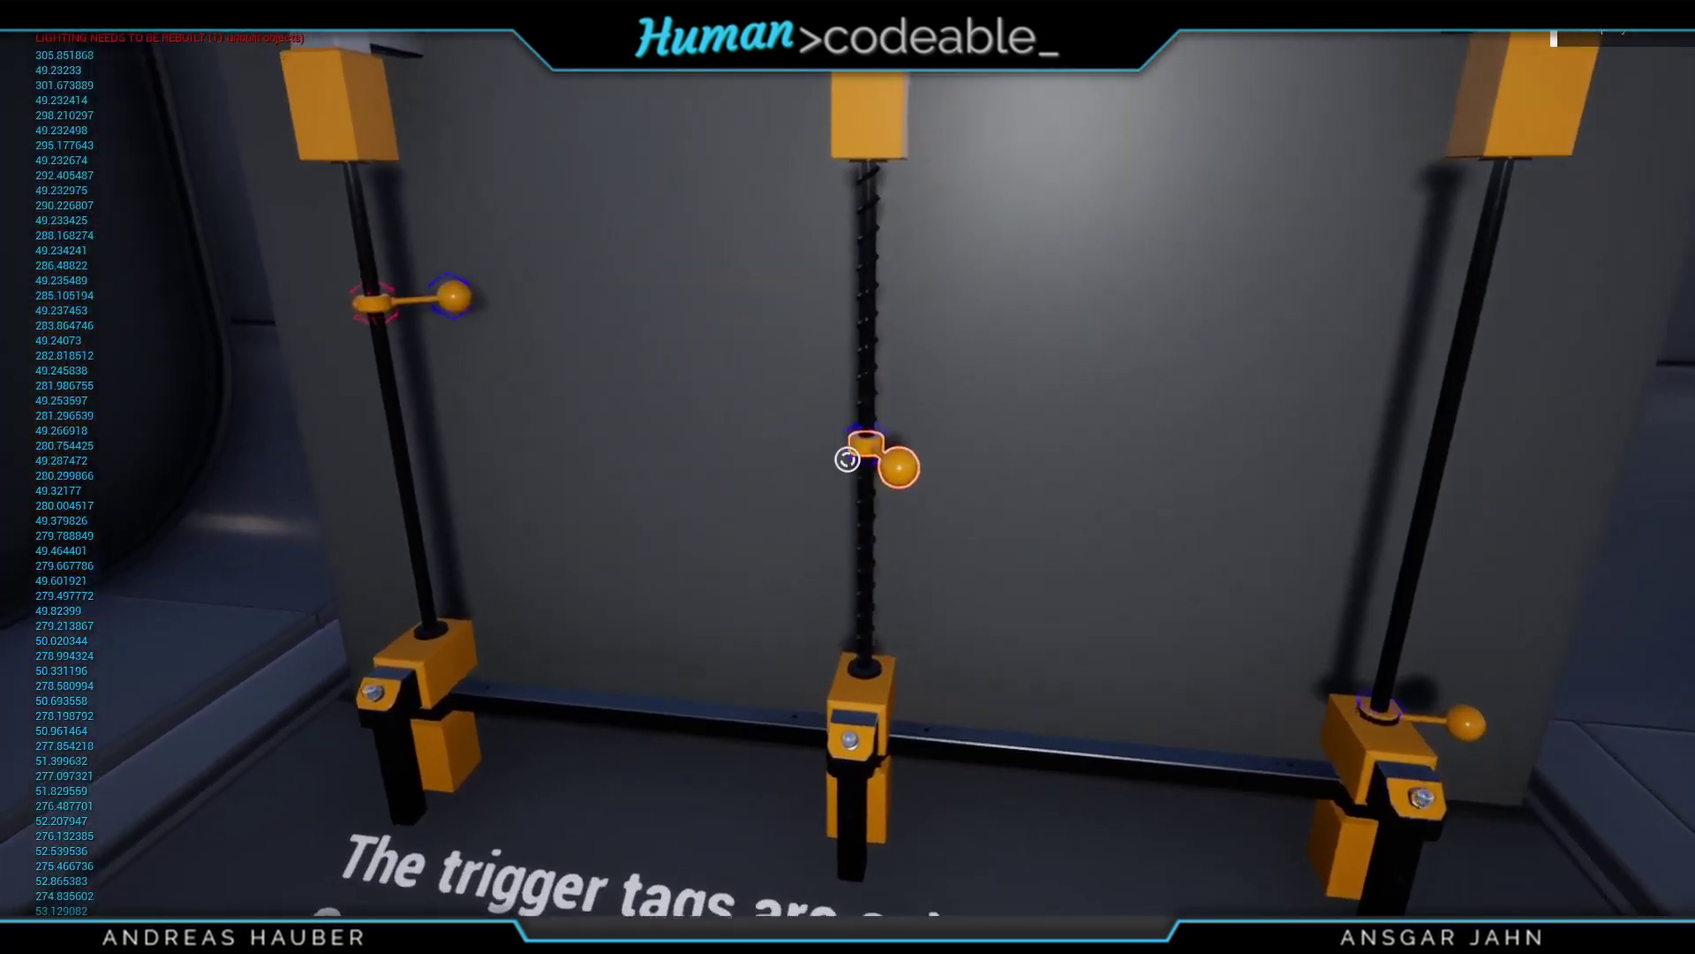
key(w)
key(Escape)
- Create an Actor-based Blueprint class named BP_Test in the Trigger folder
drag(812, 651, 823, 255)
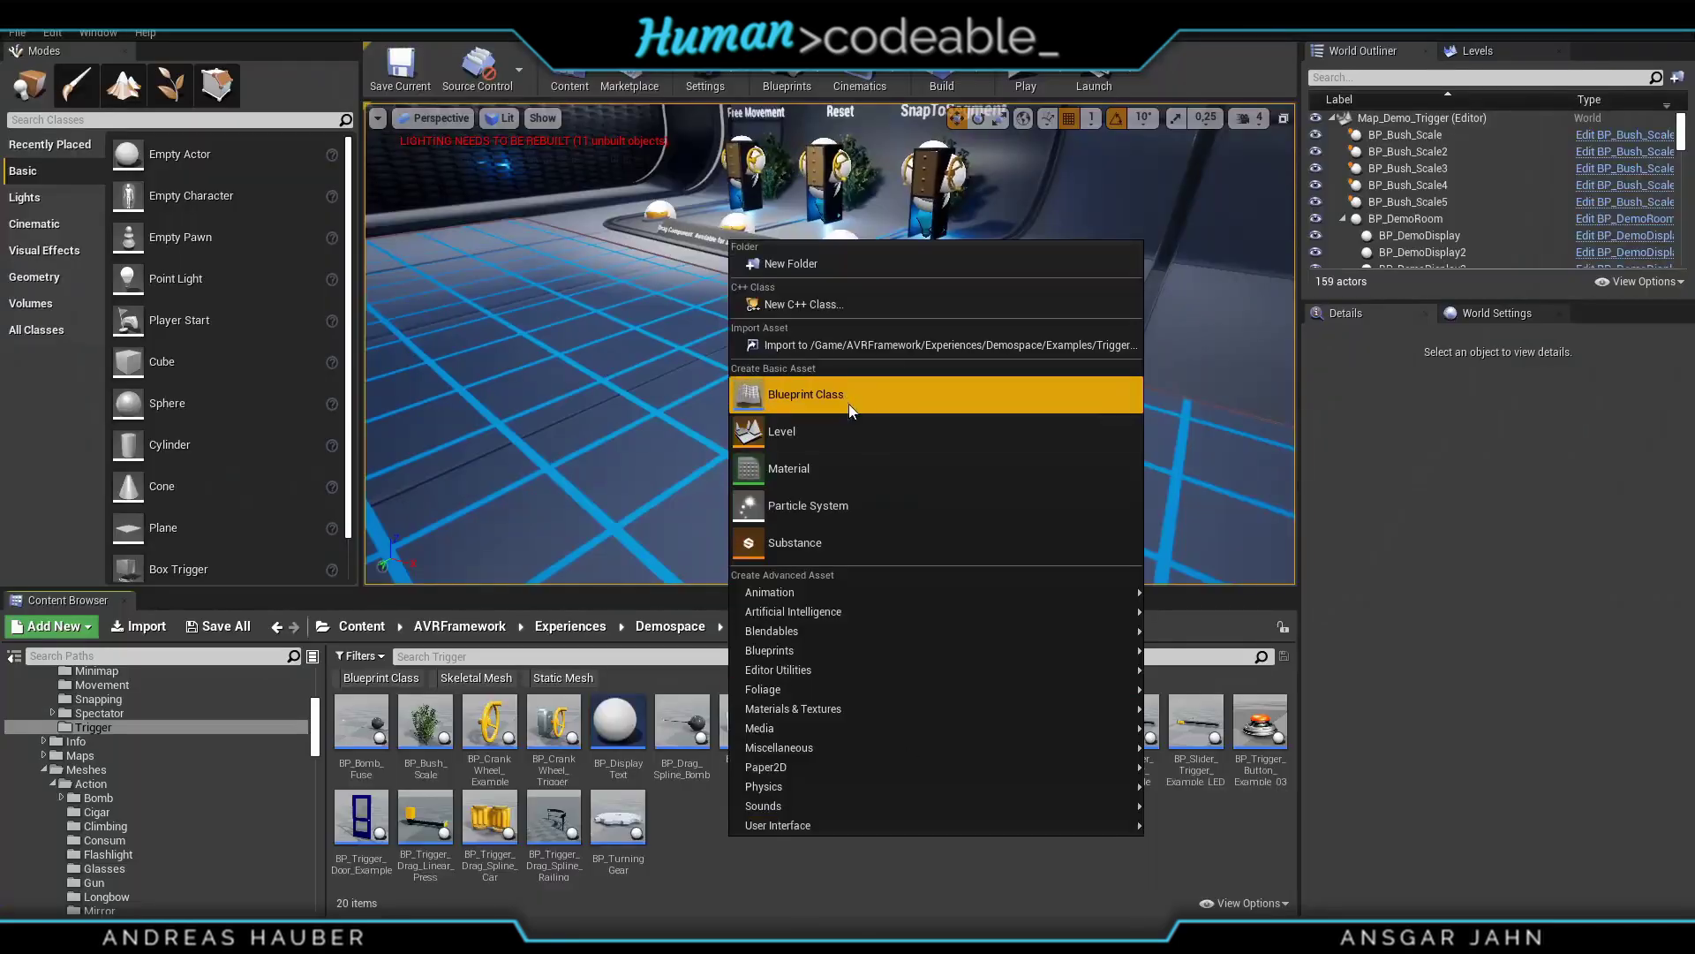
click(849, 397)
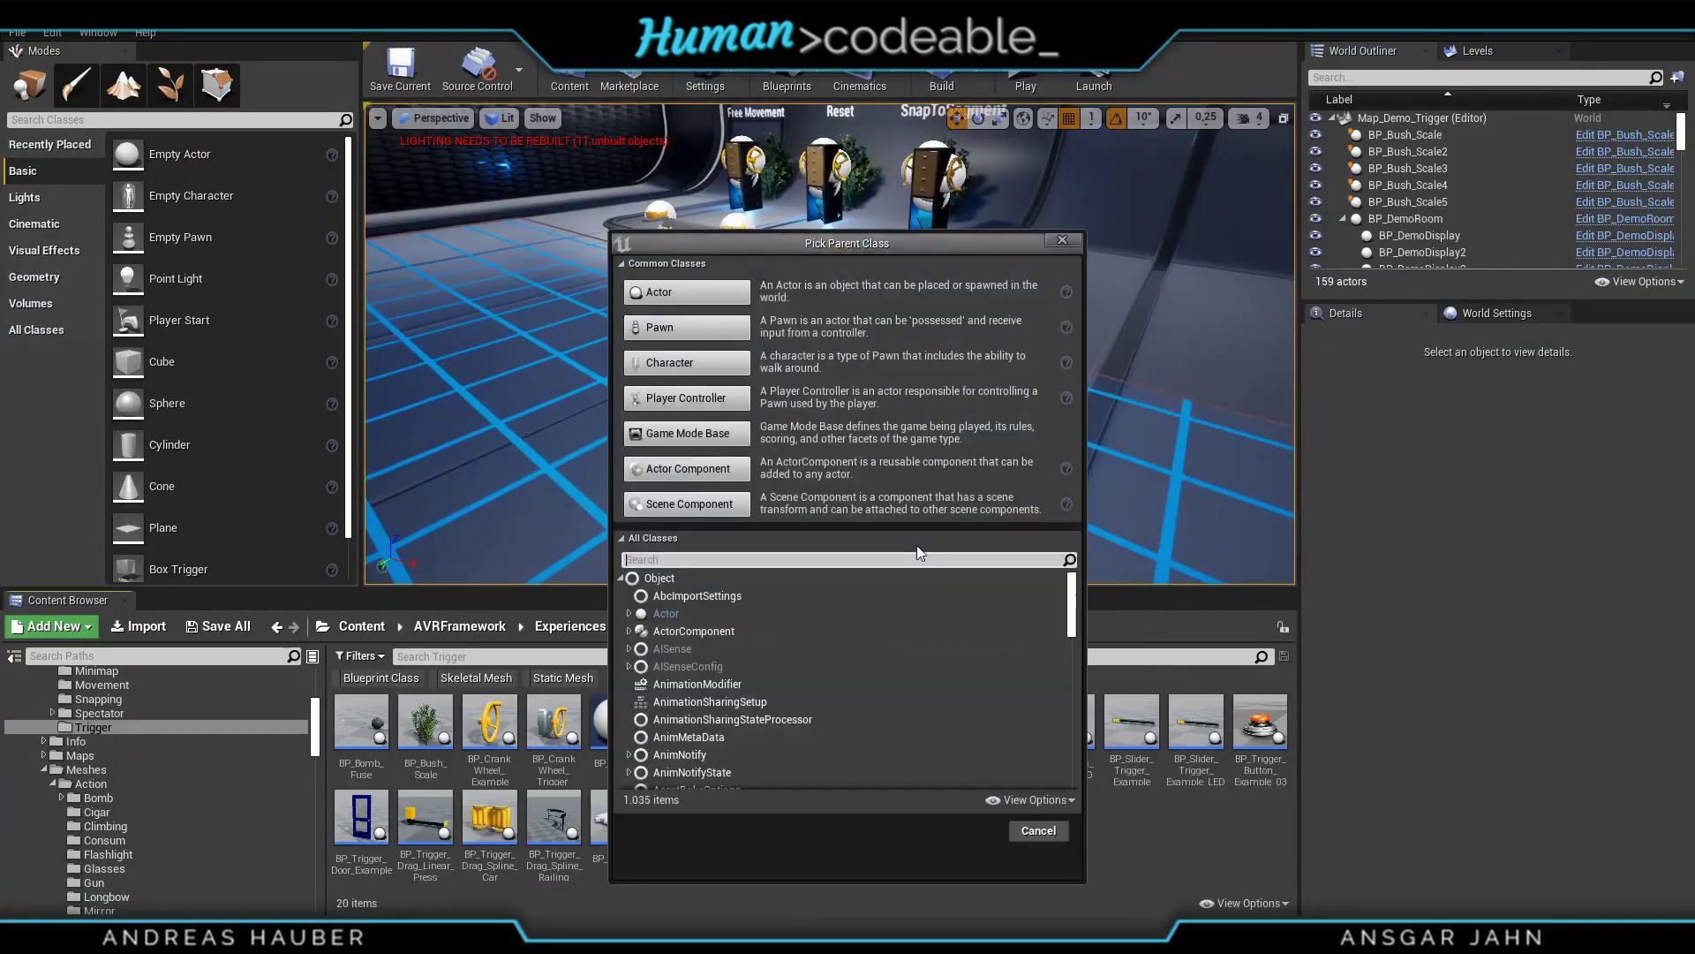
click(687, 292)
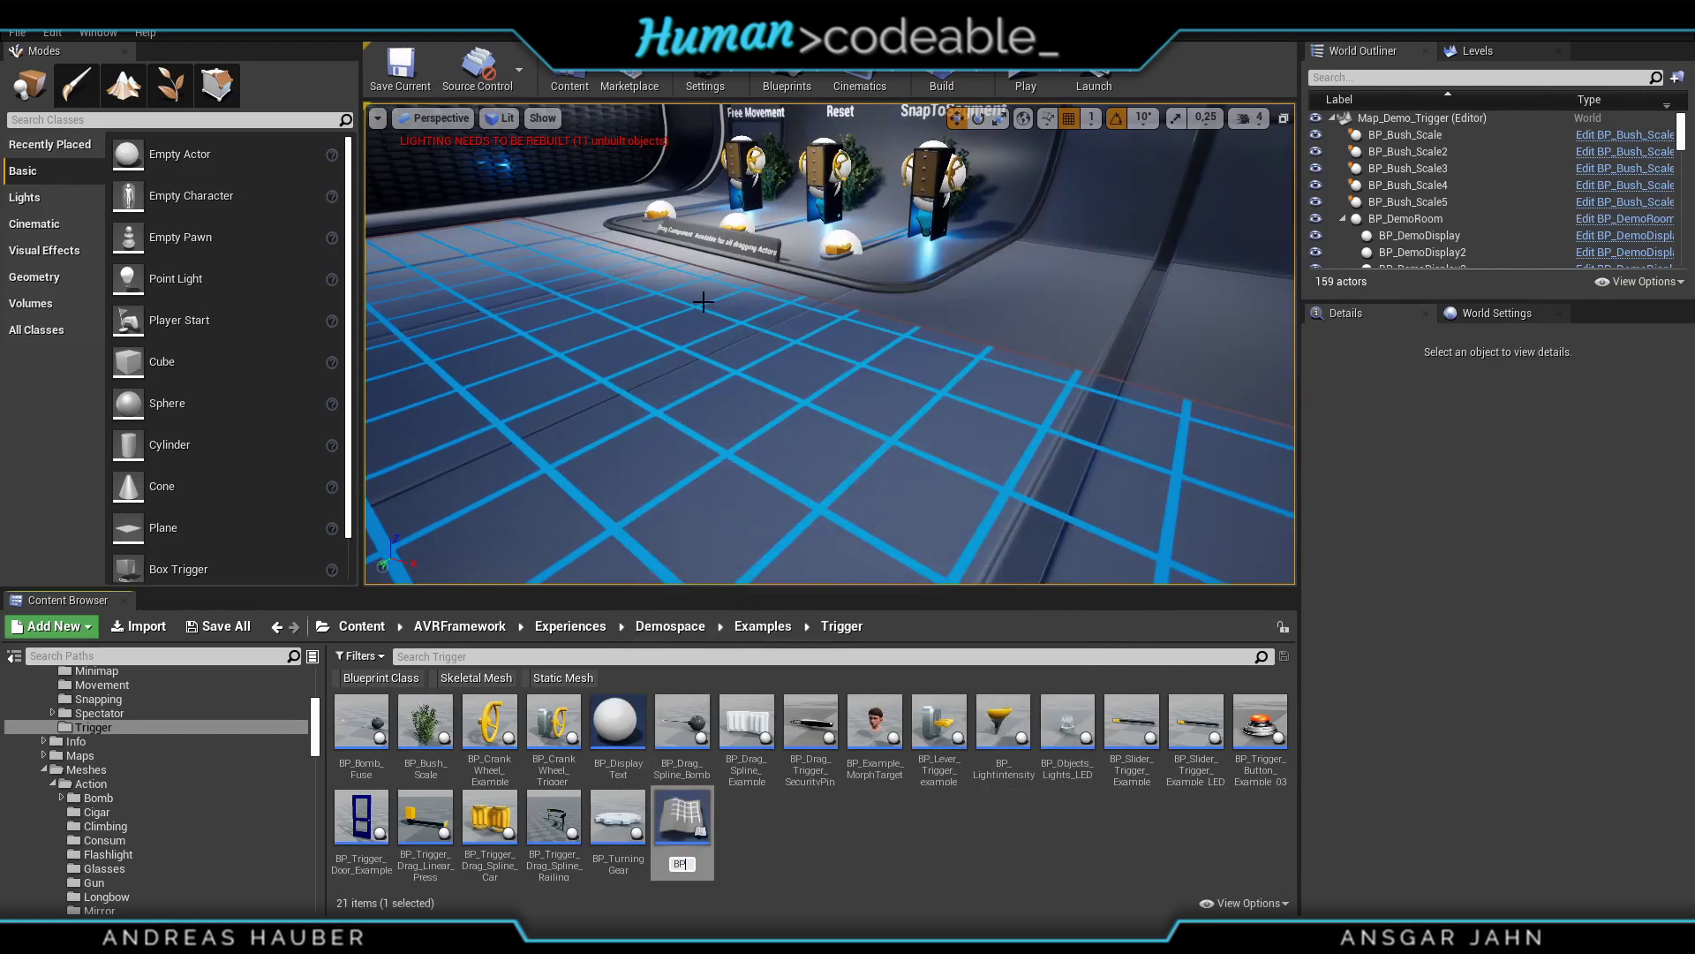
text(BP_Test)
key(Return)
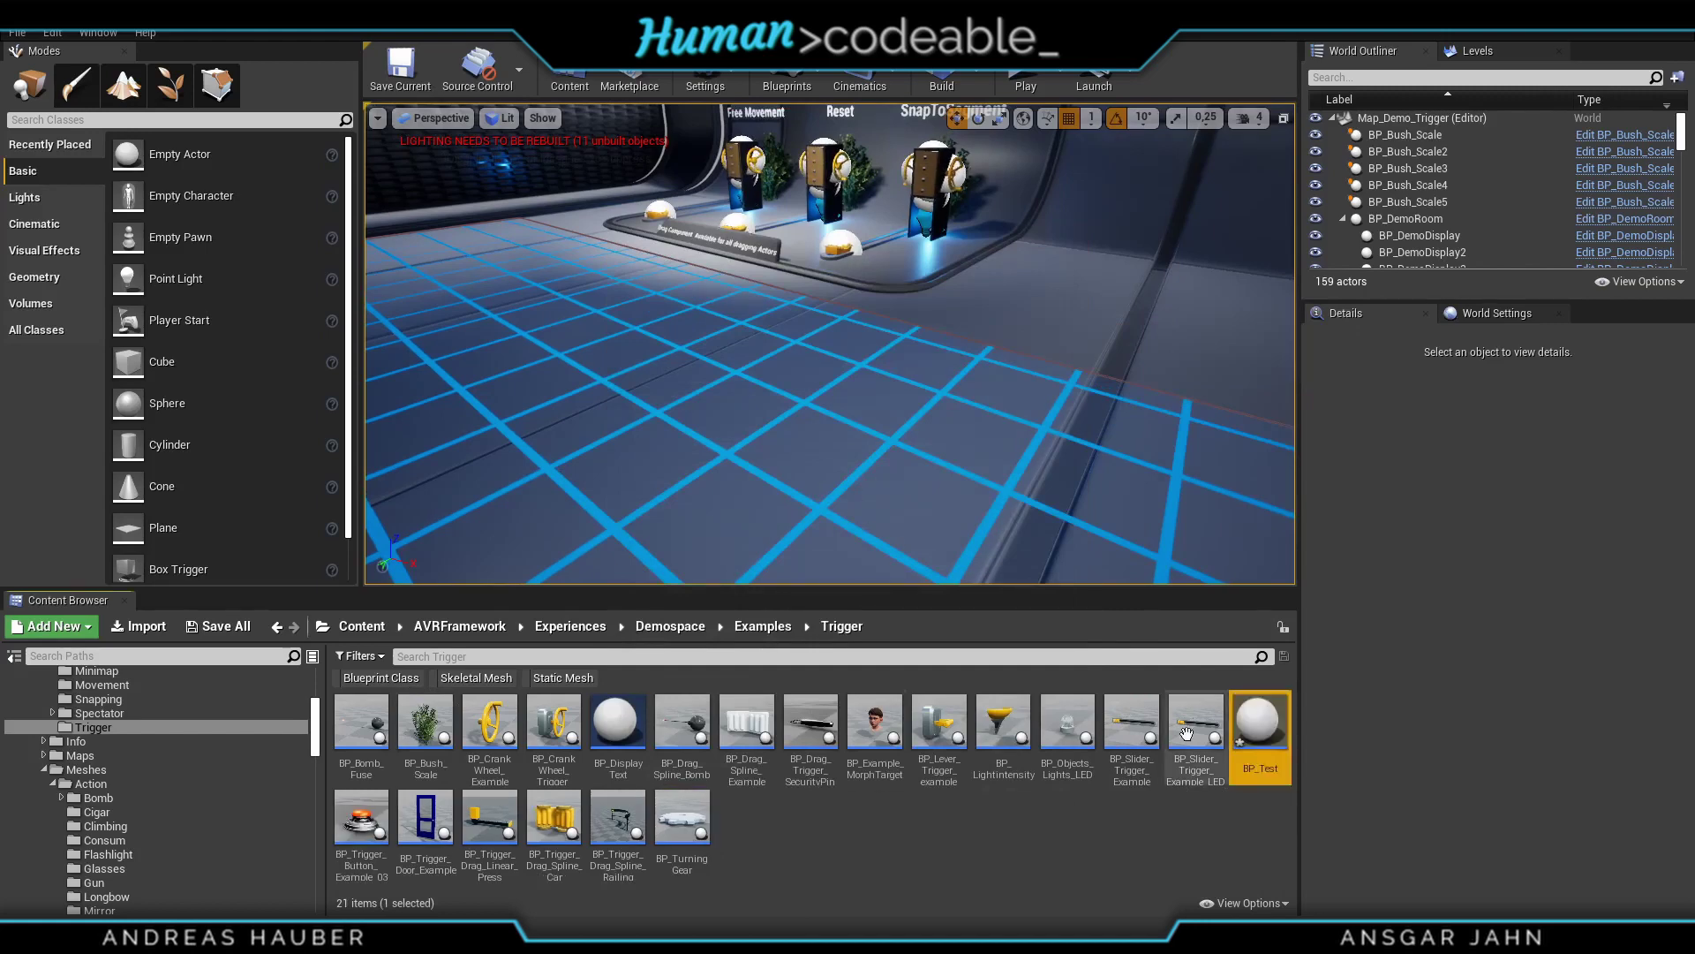
- Open the BP_Test blueprint and give it a cube and a Comp Drag component
double_click(1260, 724)
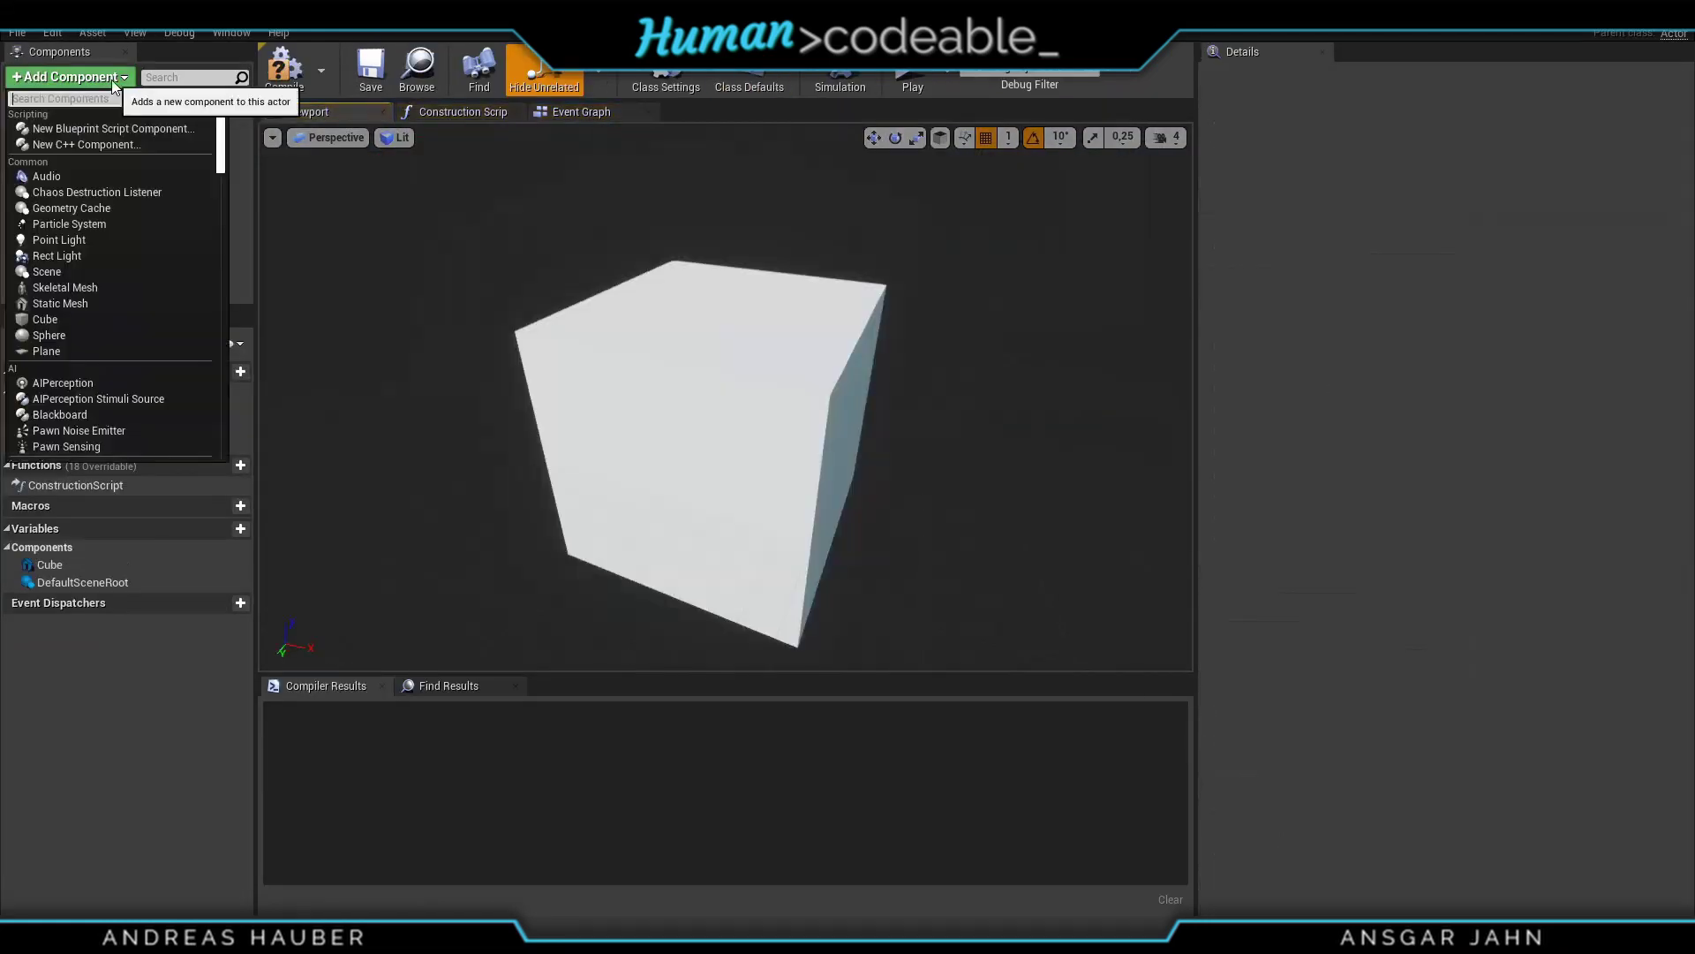
text(drag)
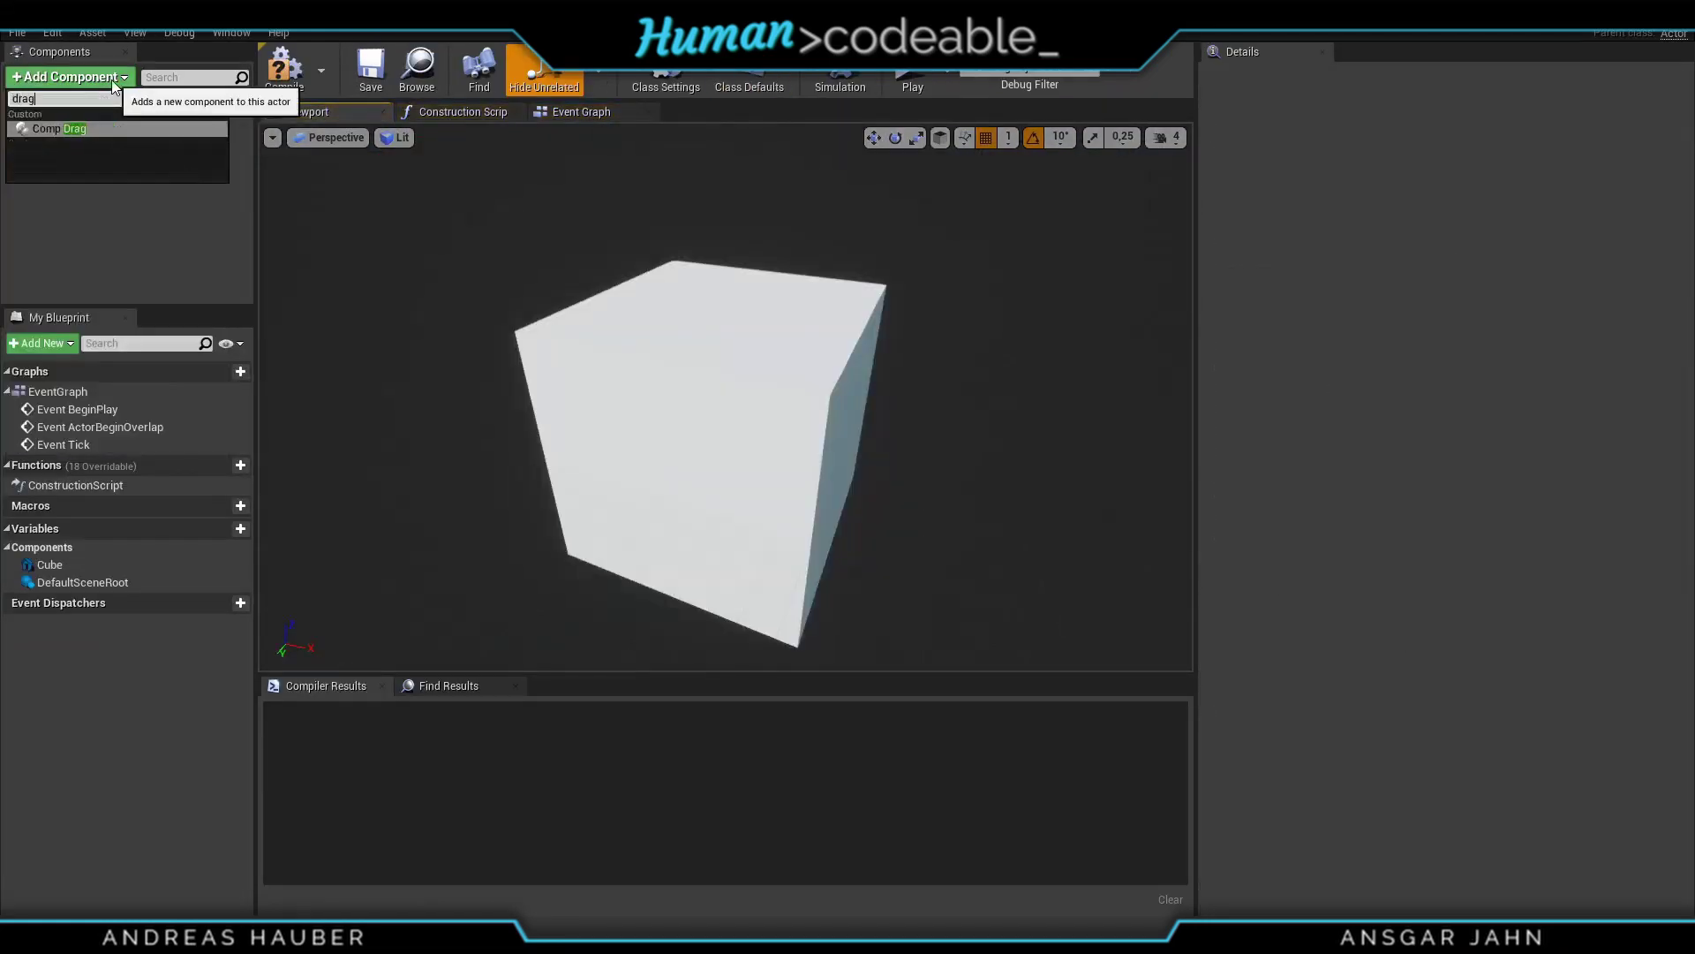
click(76, 126)
- Add the Comp Latch and Comp Highlight components to BP_Test and compile the blueprint
click(120, 78)
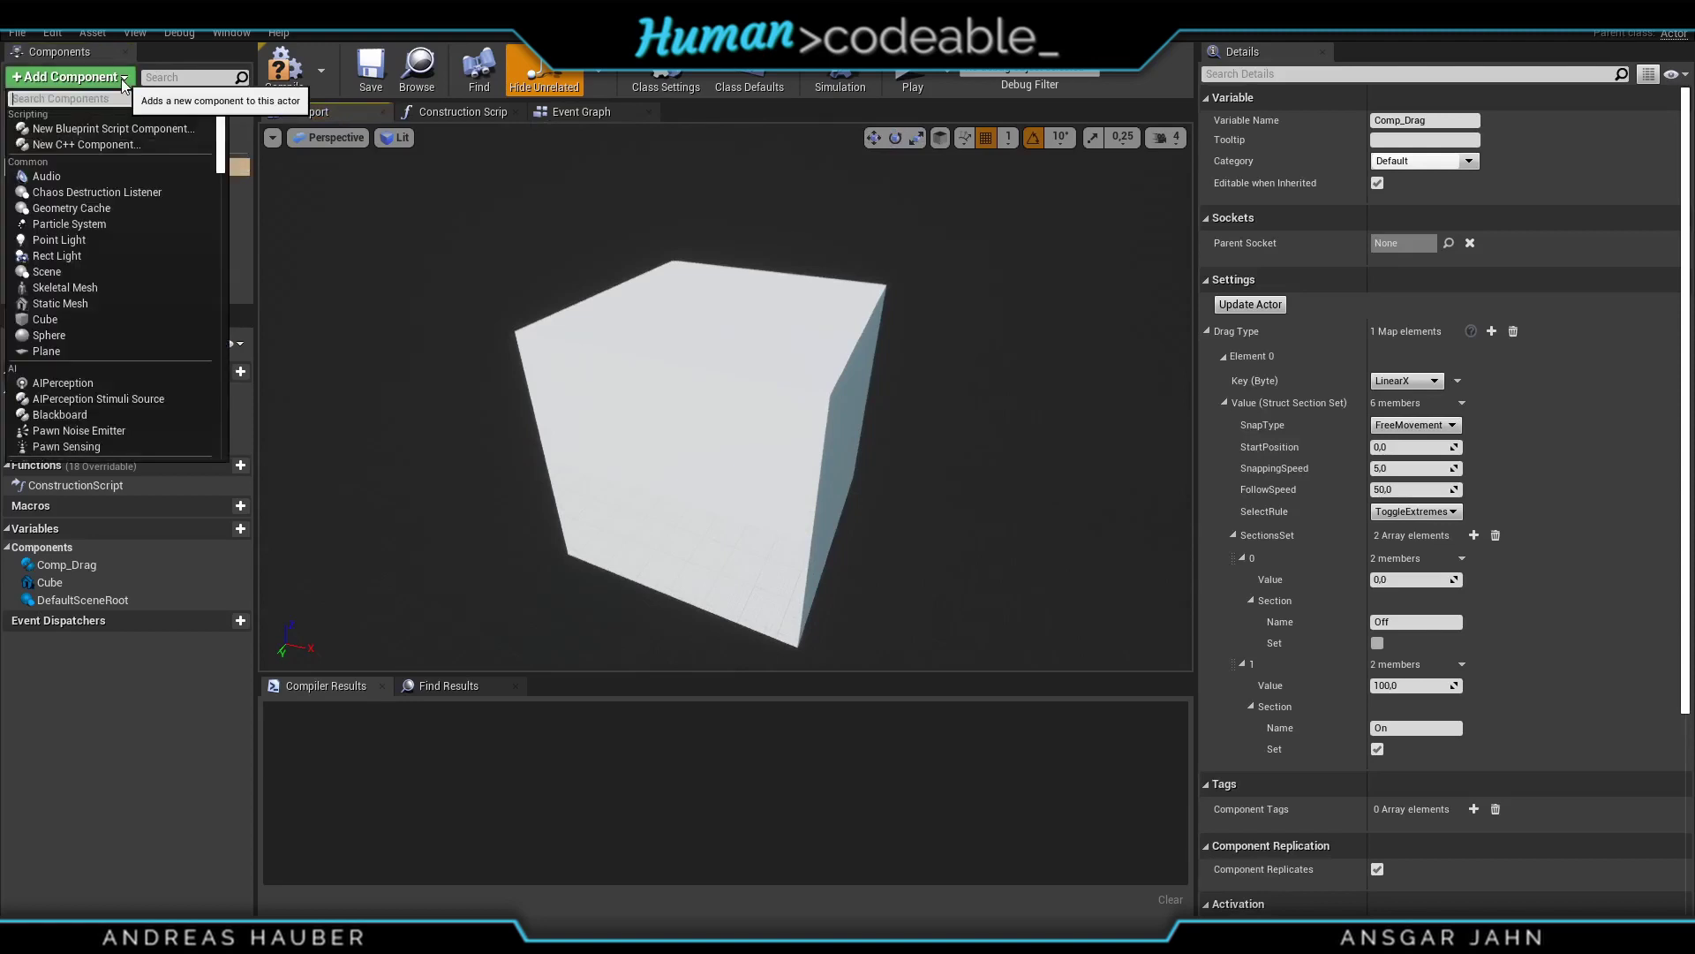
text(lat)
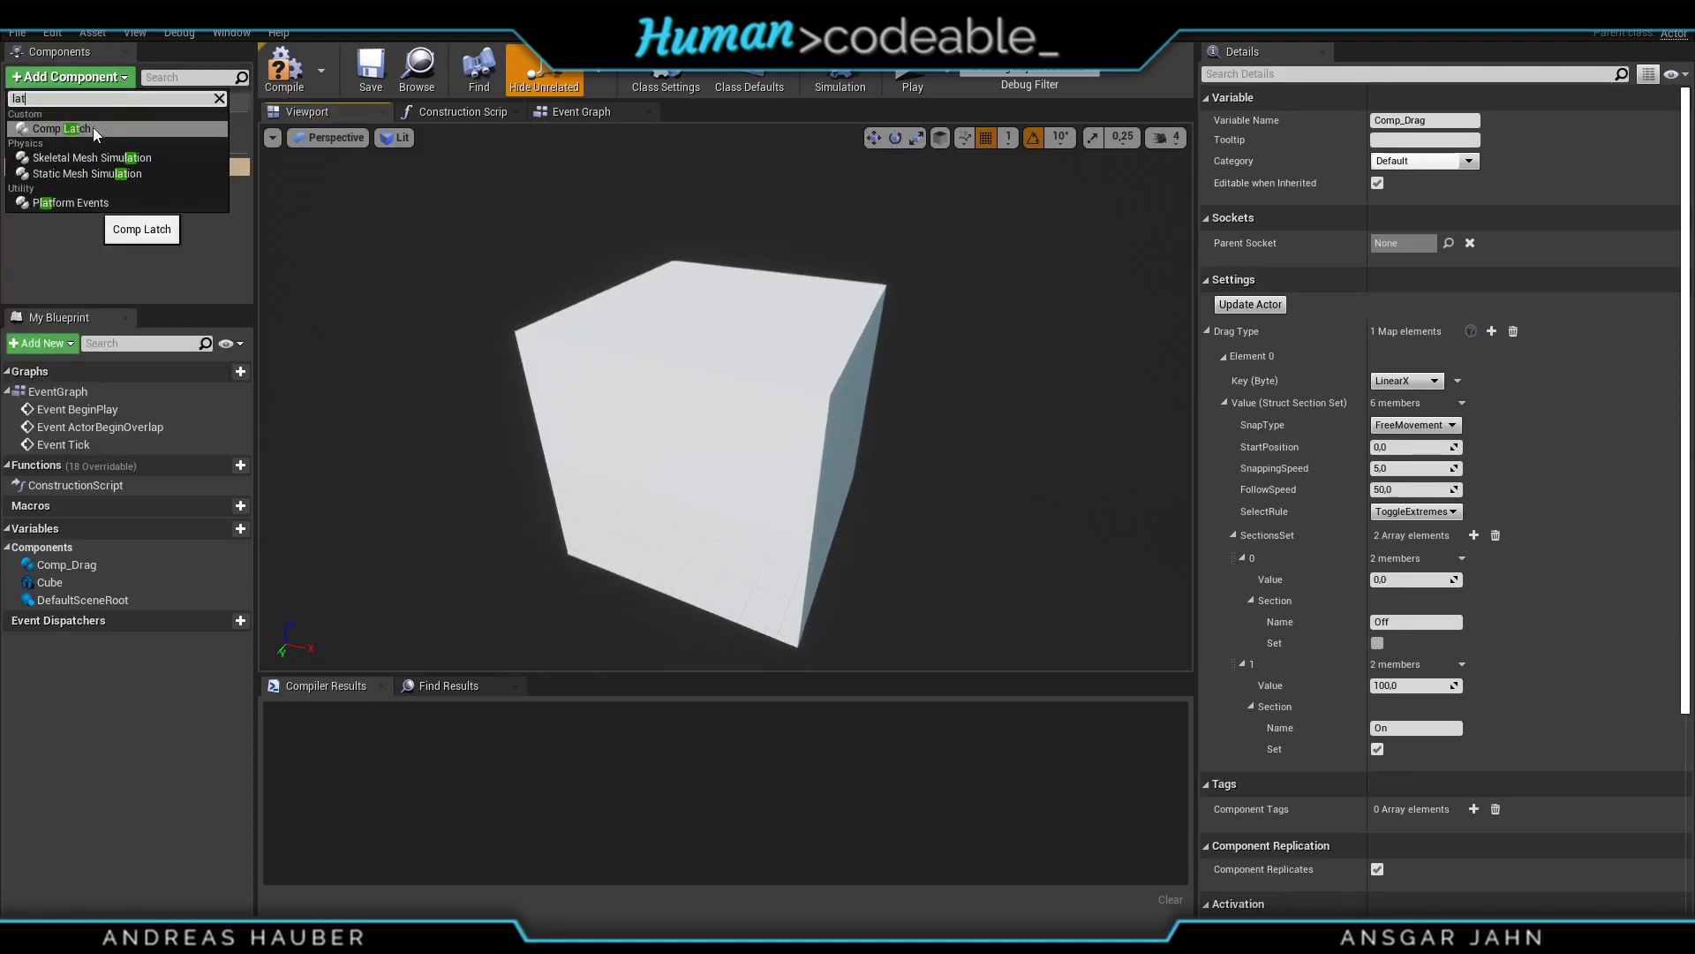
click(93, 129)
click(110, 80)
text(high)
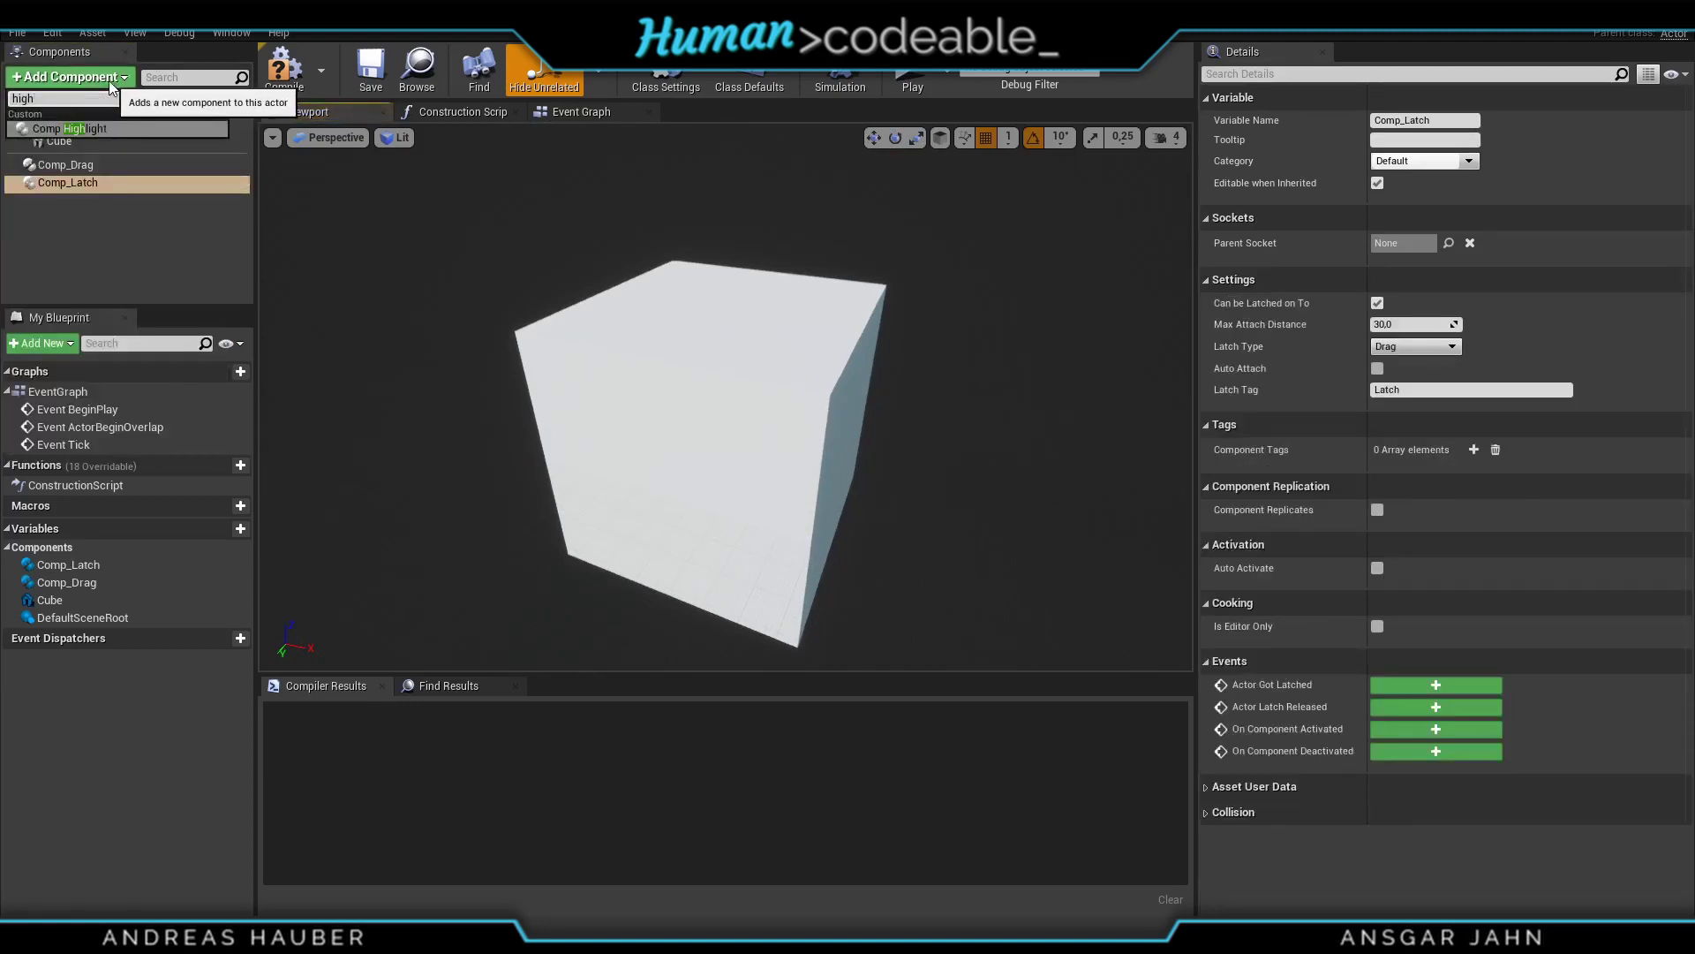
click(93, 129)
click(284, 70)
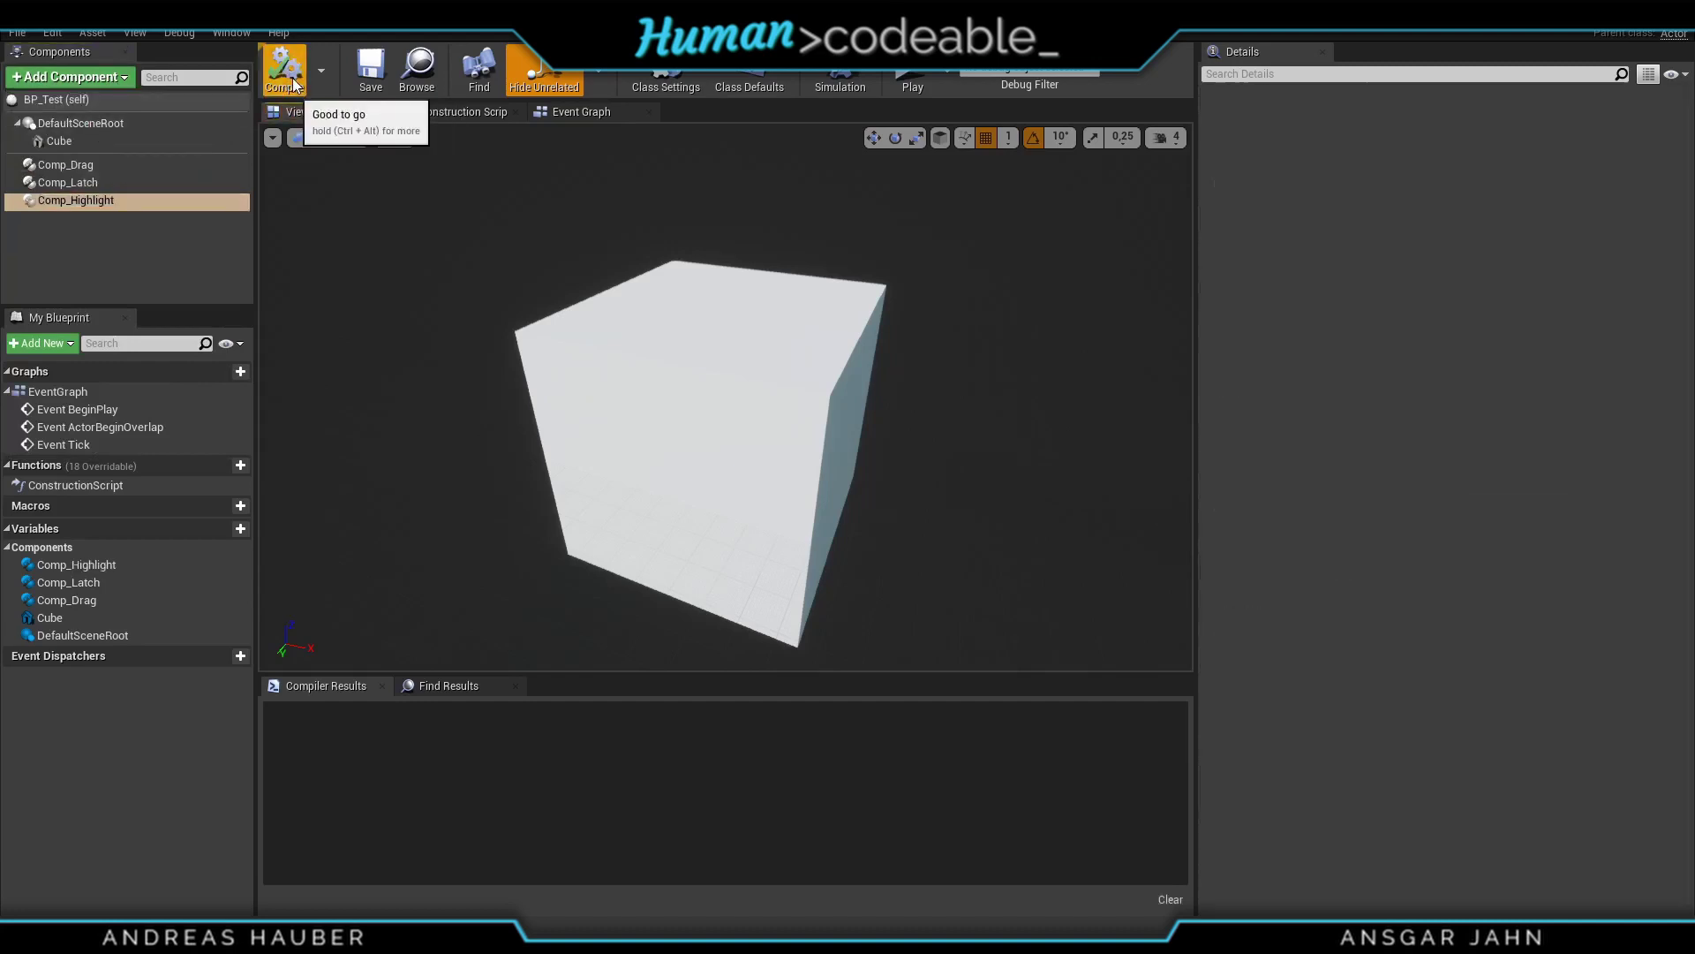
- Add a second Drag Type element to Comp_Drag with the key LinearZ and expand its section settings
click(66, 164)
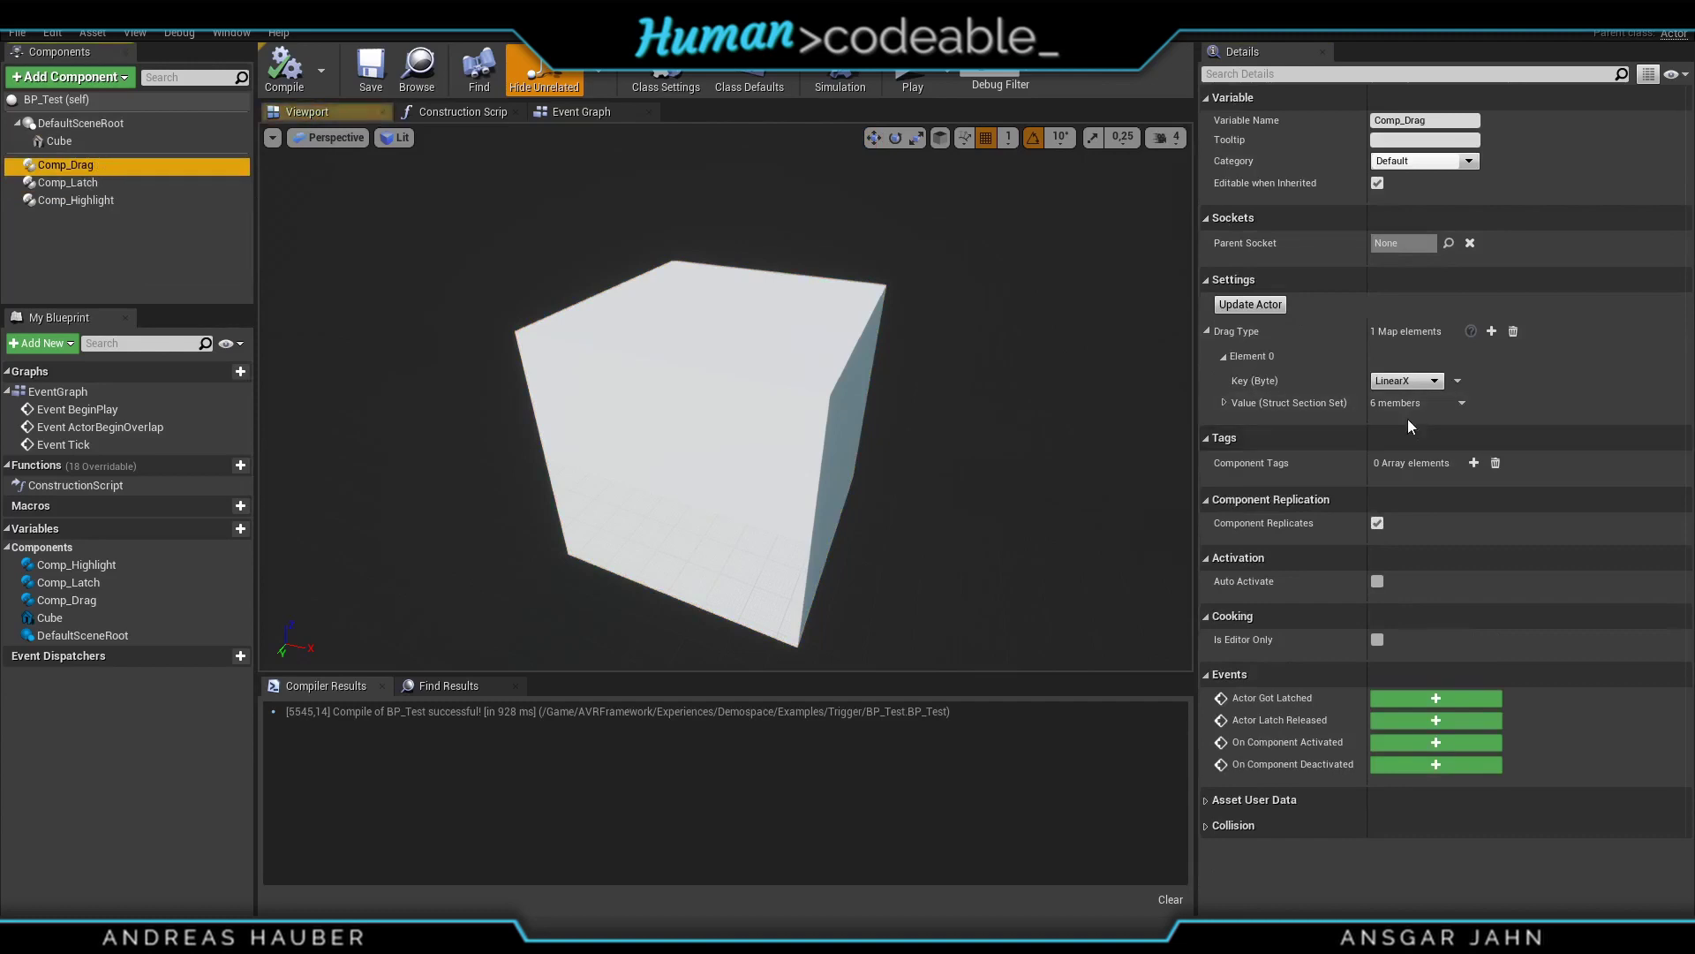
click(1492, 332)
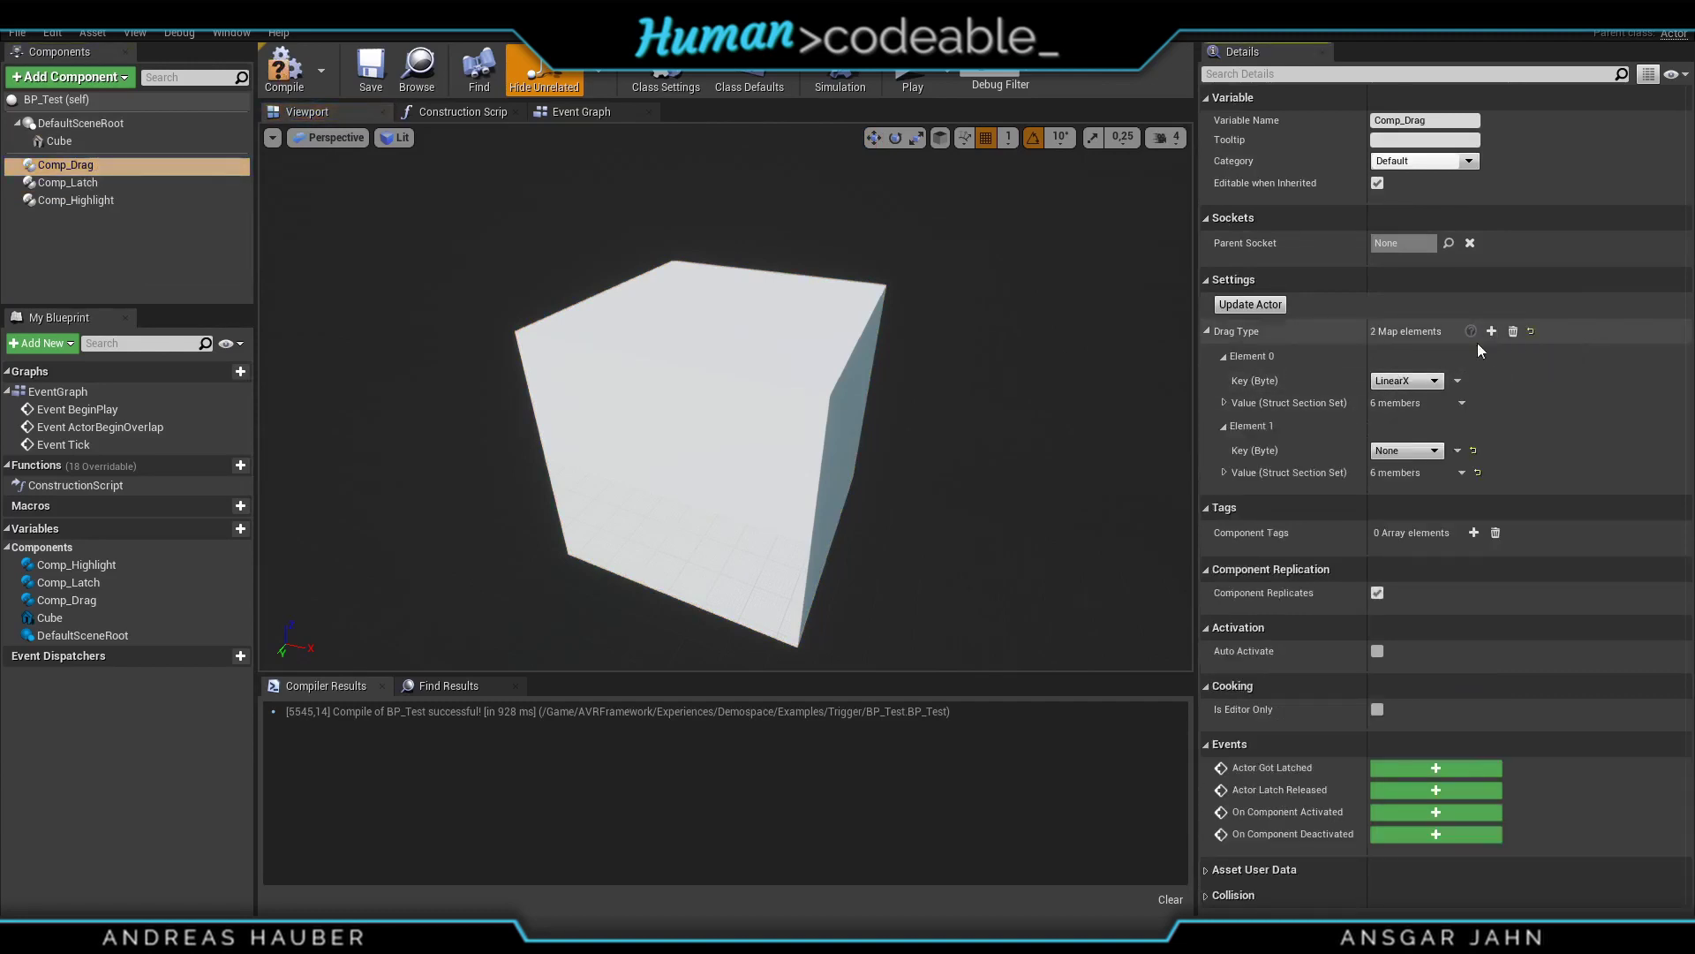
click(1416, 452)
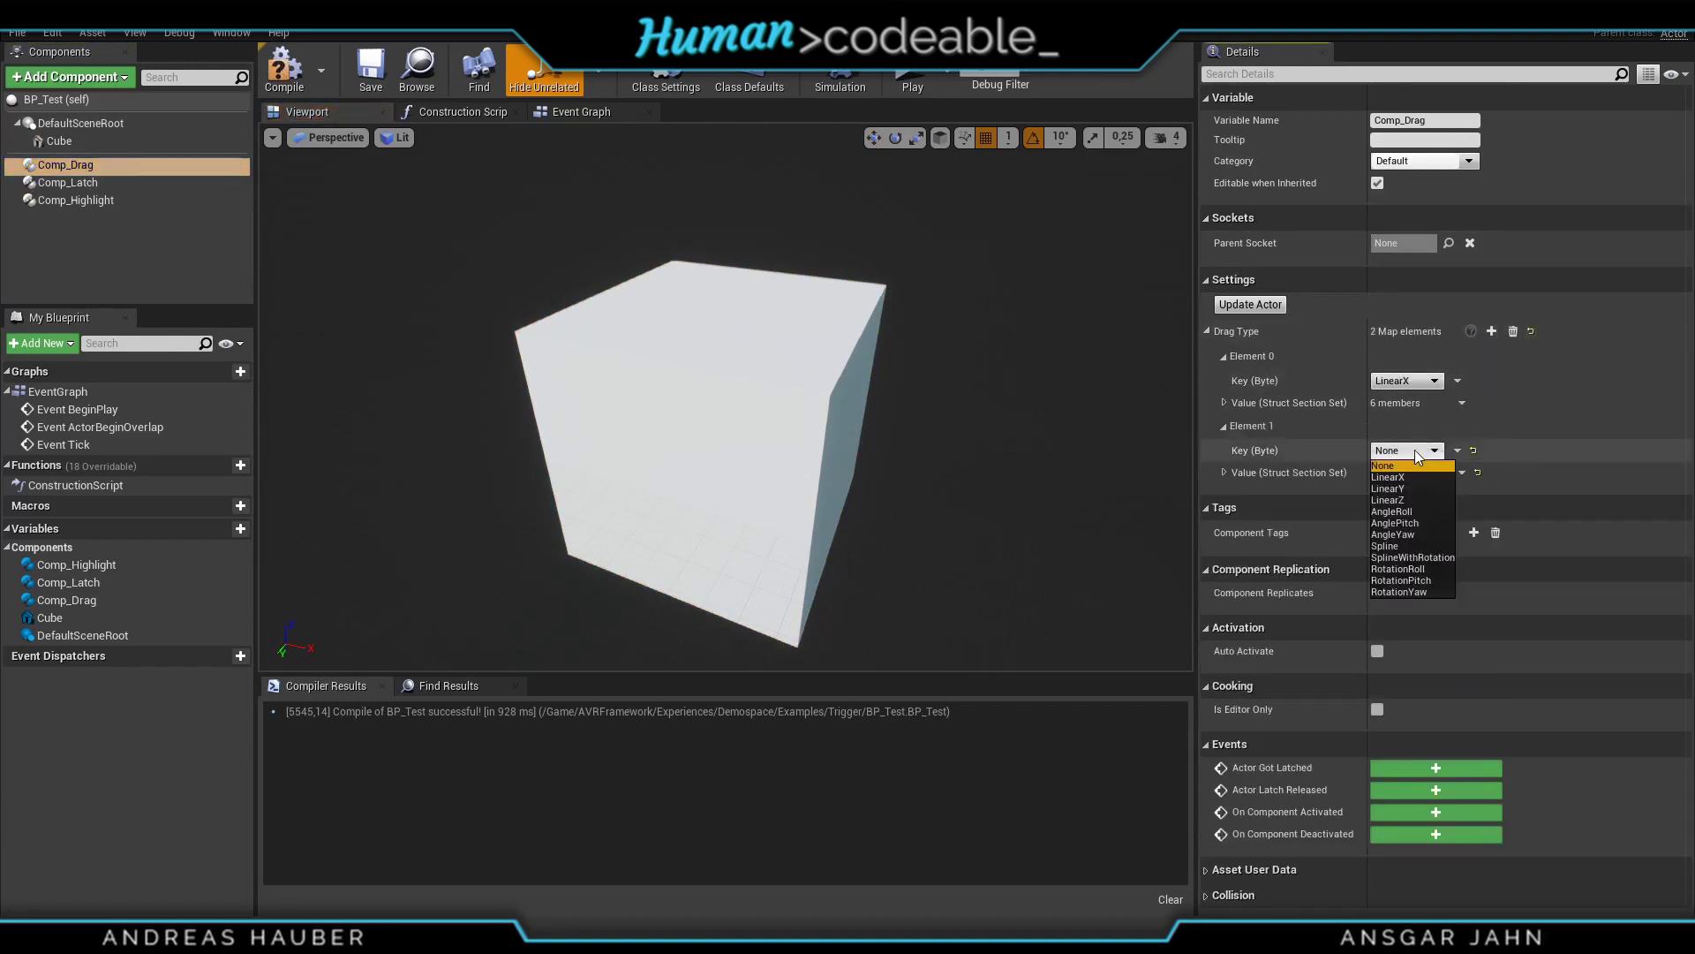
click(1411, 500)
click(1223, 473)
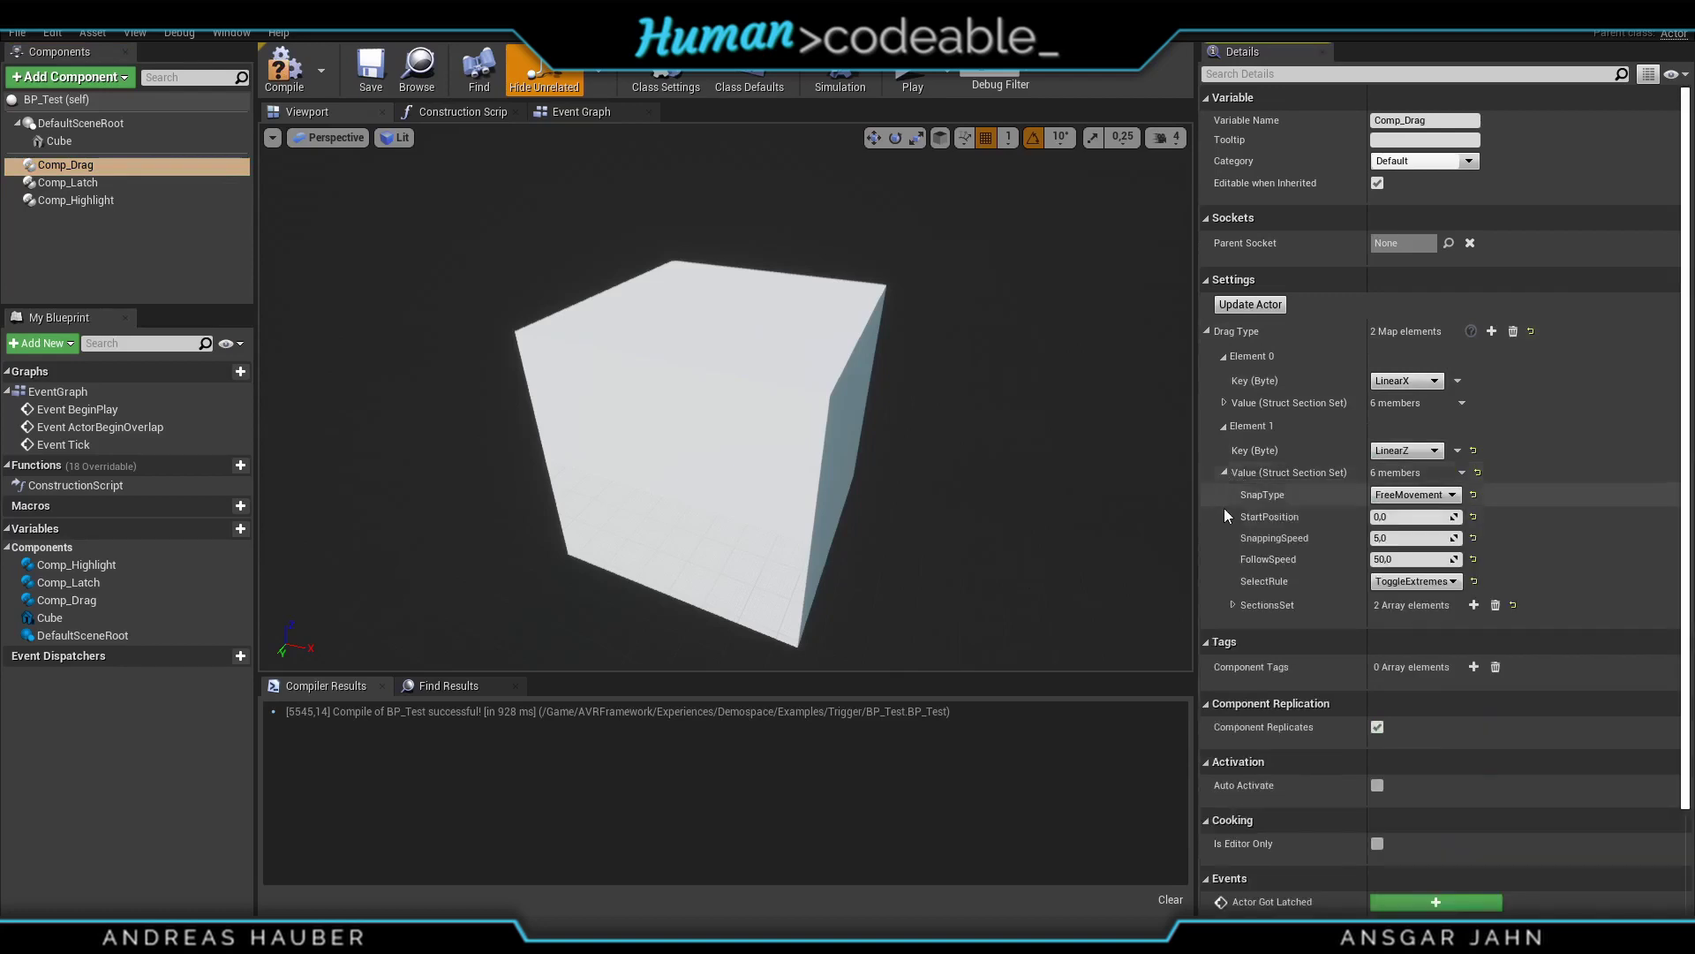
- Set the value of section 1 in the LinearZ element's SectionsSet to 200
click(1233, 605)
click(1243, 627)
click(1243, 692)
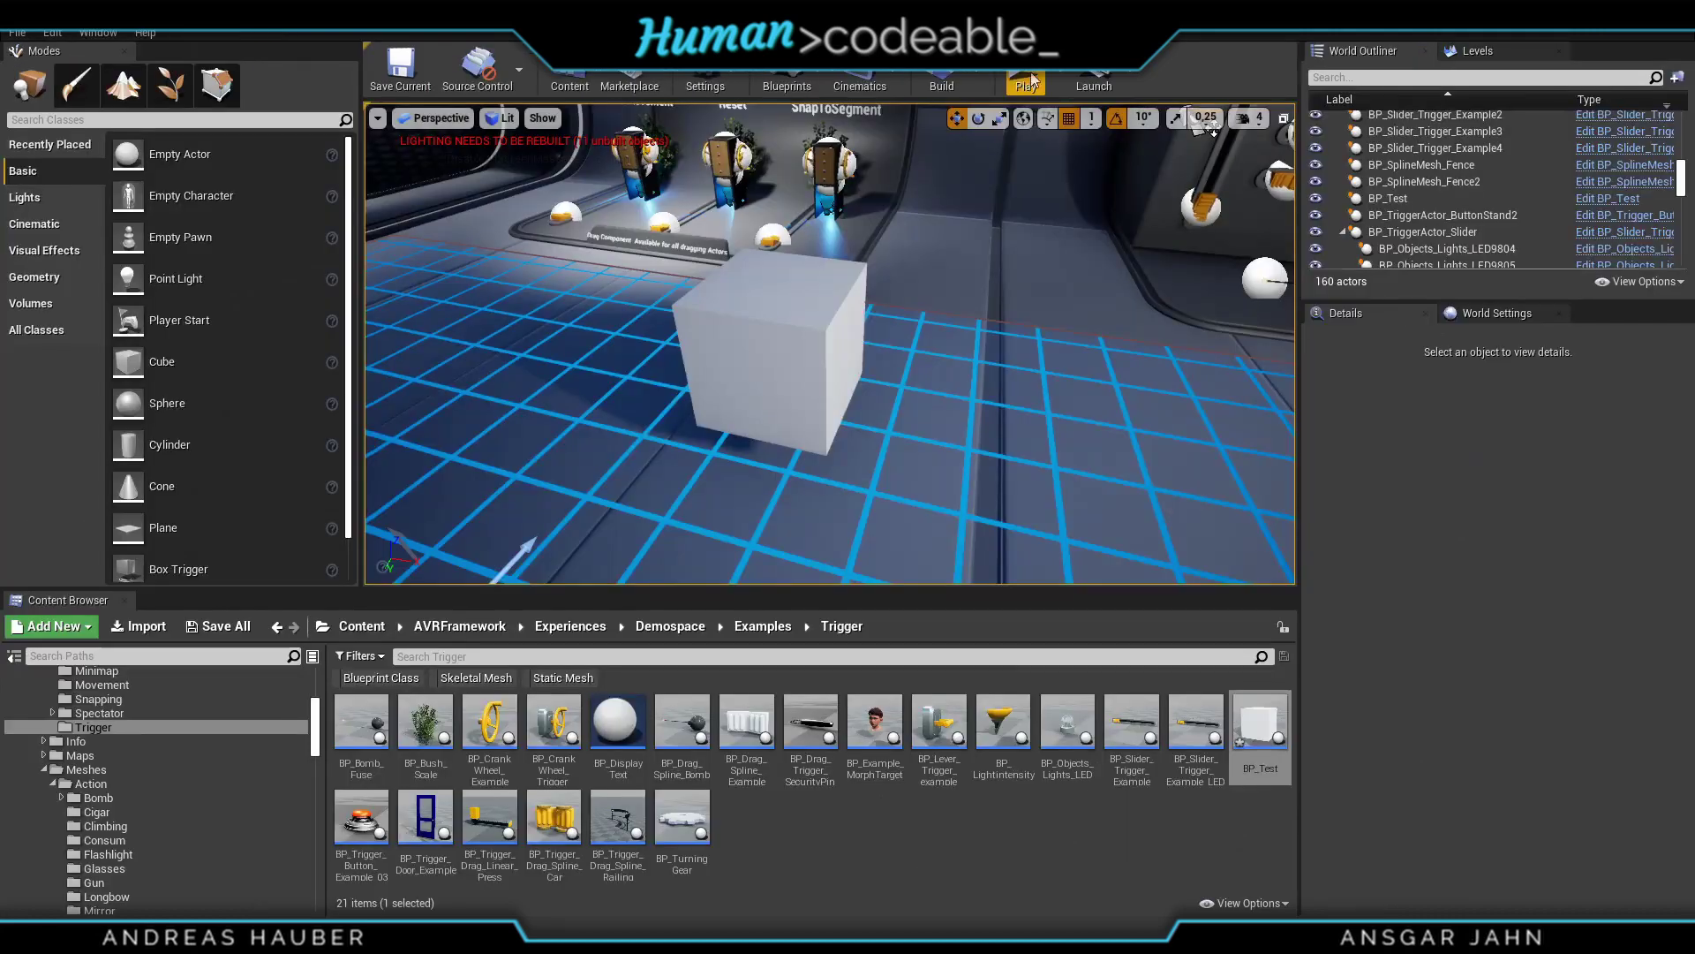
- Play the level and pull the placed BP_Test cube around to test its dragging
click(1027, 81)
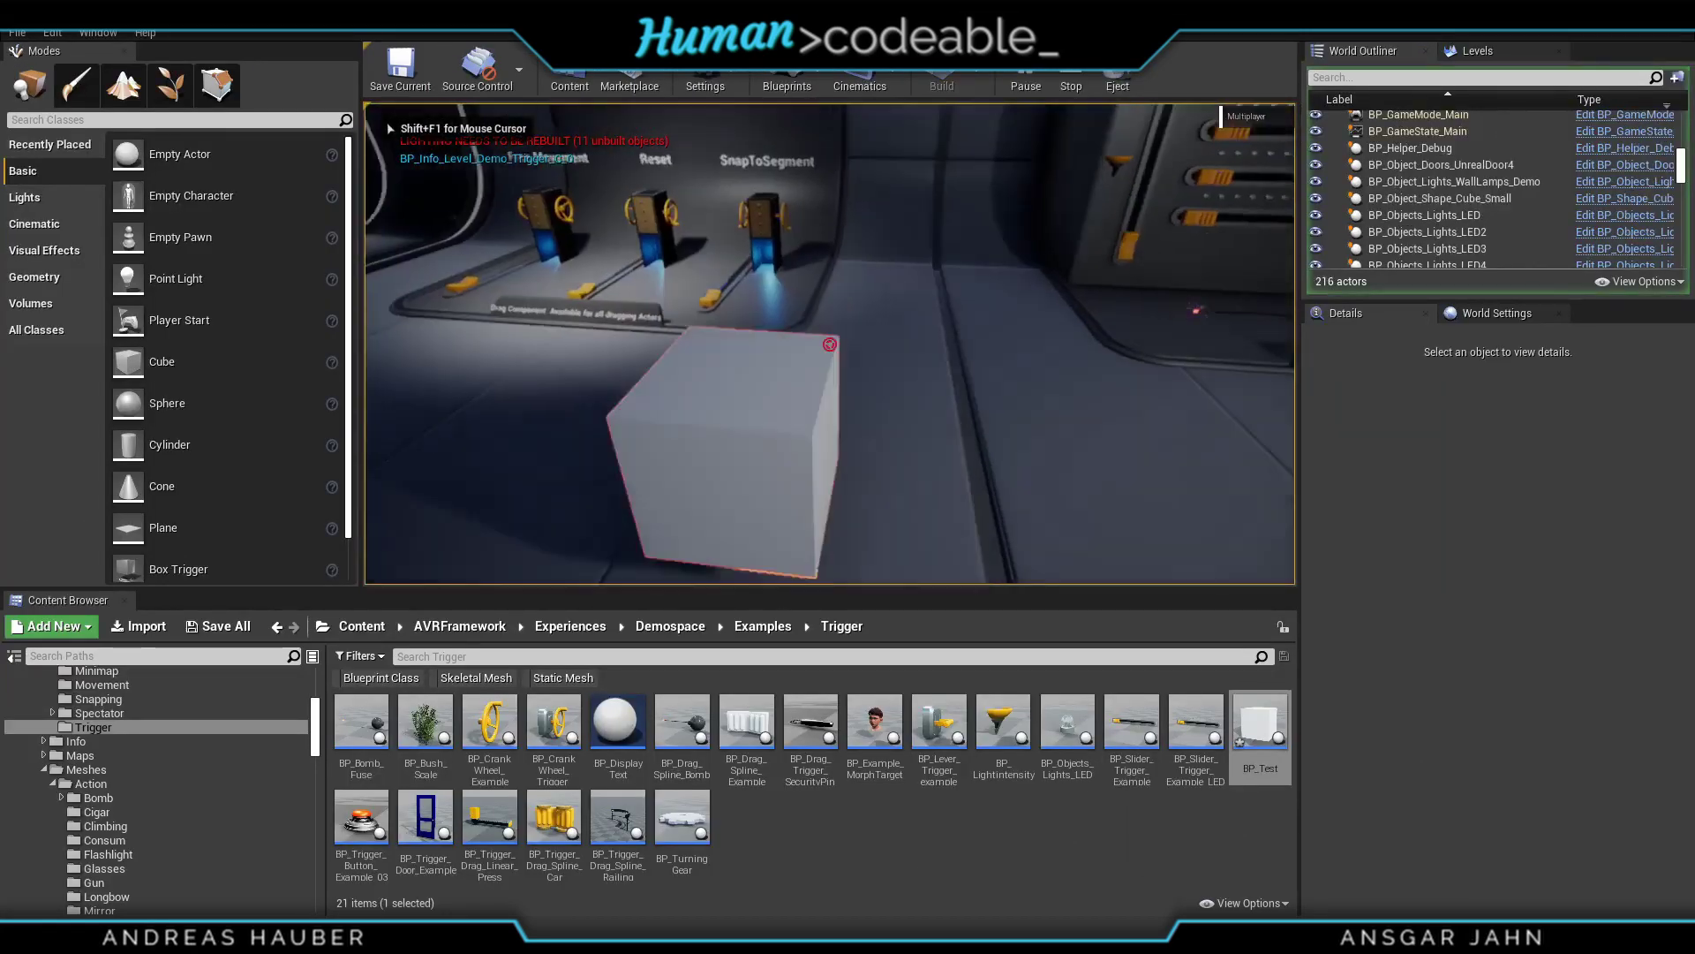
click(830, 344)
drag(830, 344, 706, 537)
key(shift+F1)
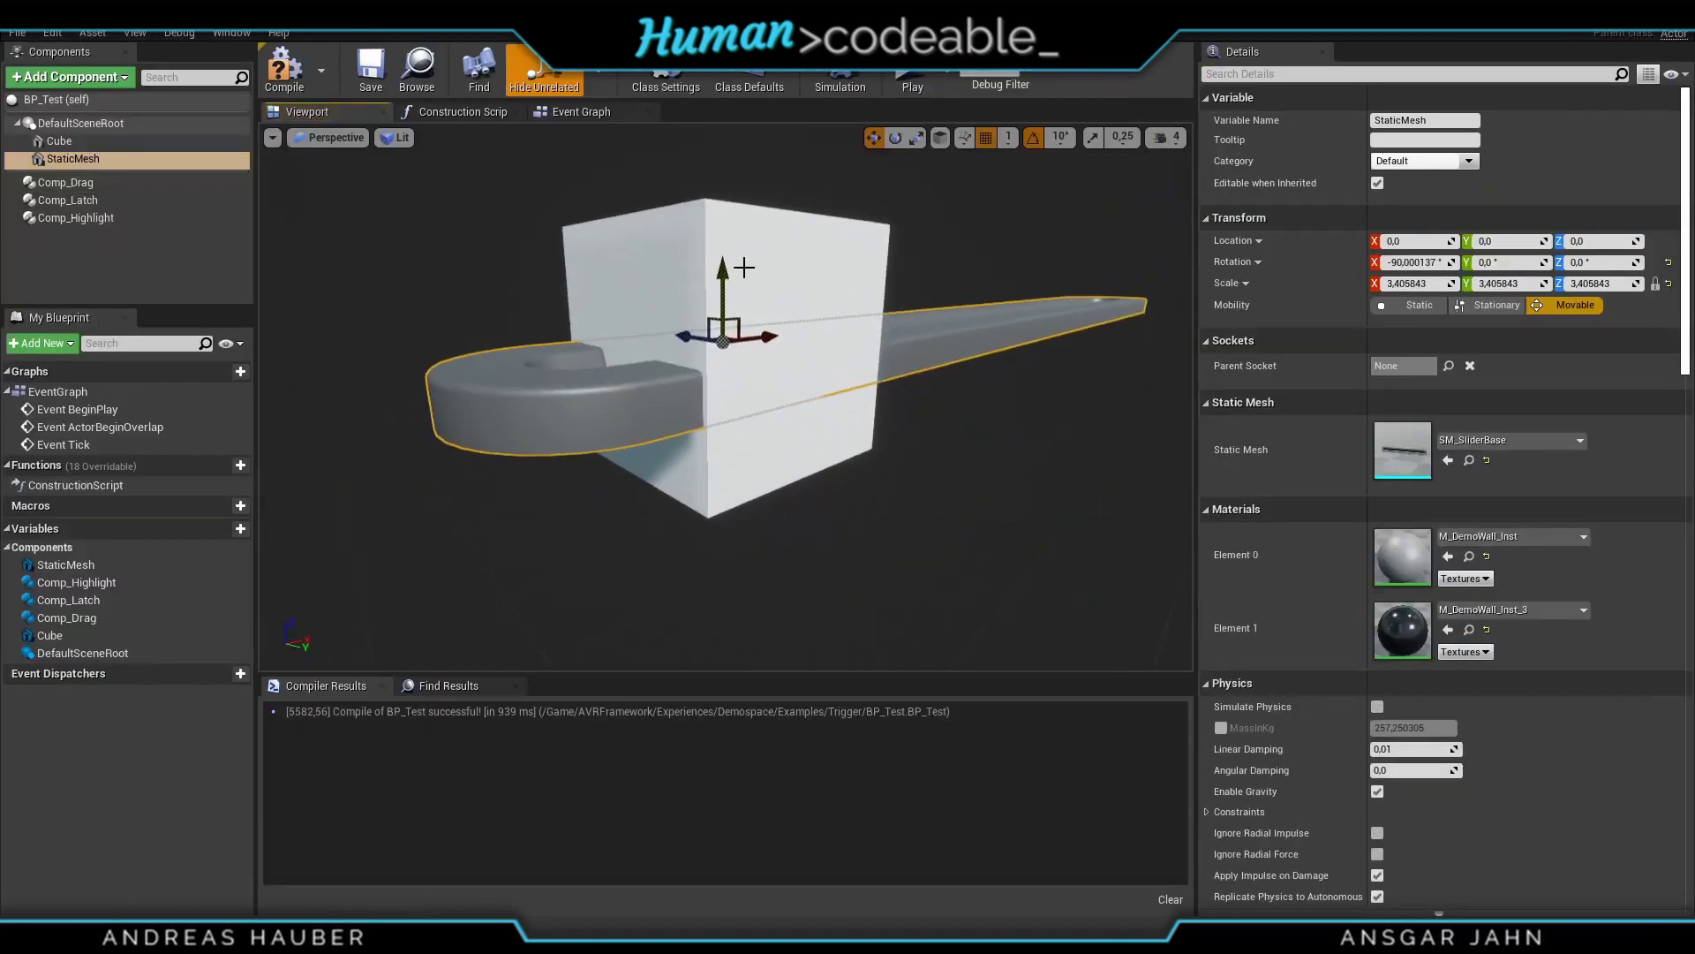
- Lower the SM_SliderBase mesh to Z -52 beneath the cube and scale it uniformly to about 3.92
drag(724, 271, 725, 378)
right_drag(724, 378, 678, 422)
key(s)
key(r)
drag(775, 377, 817, 343)
right_drag(771, 391, 771, 481)
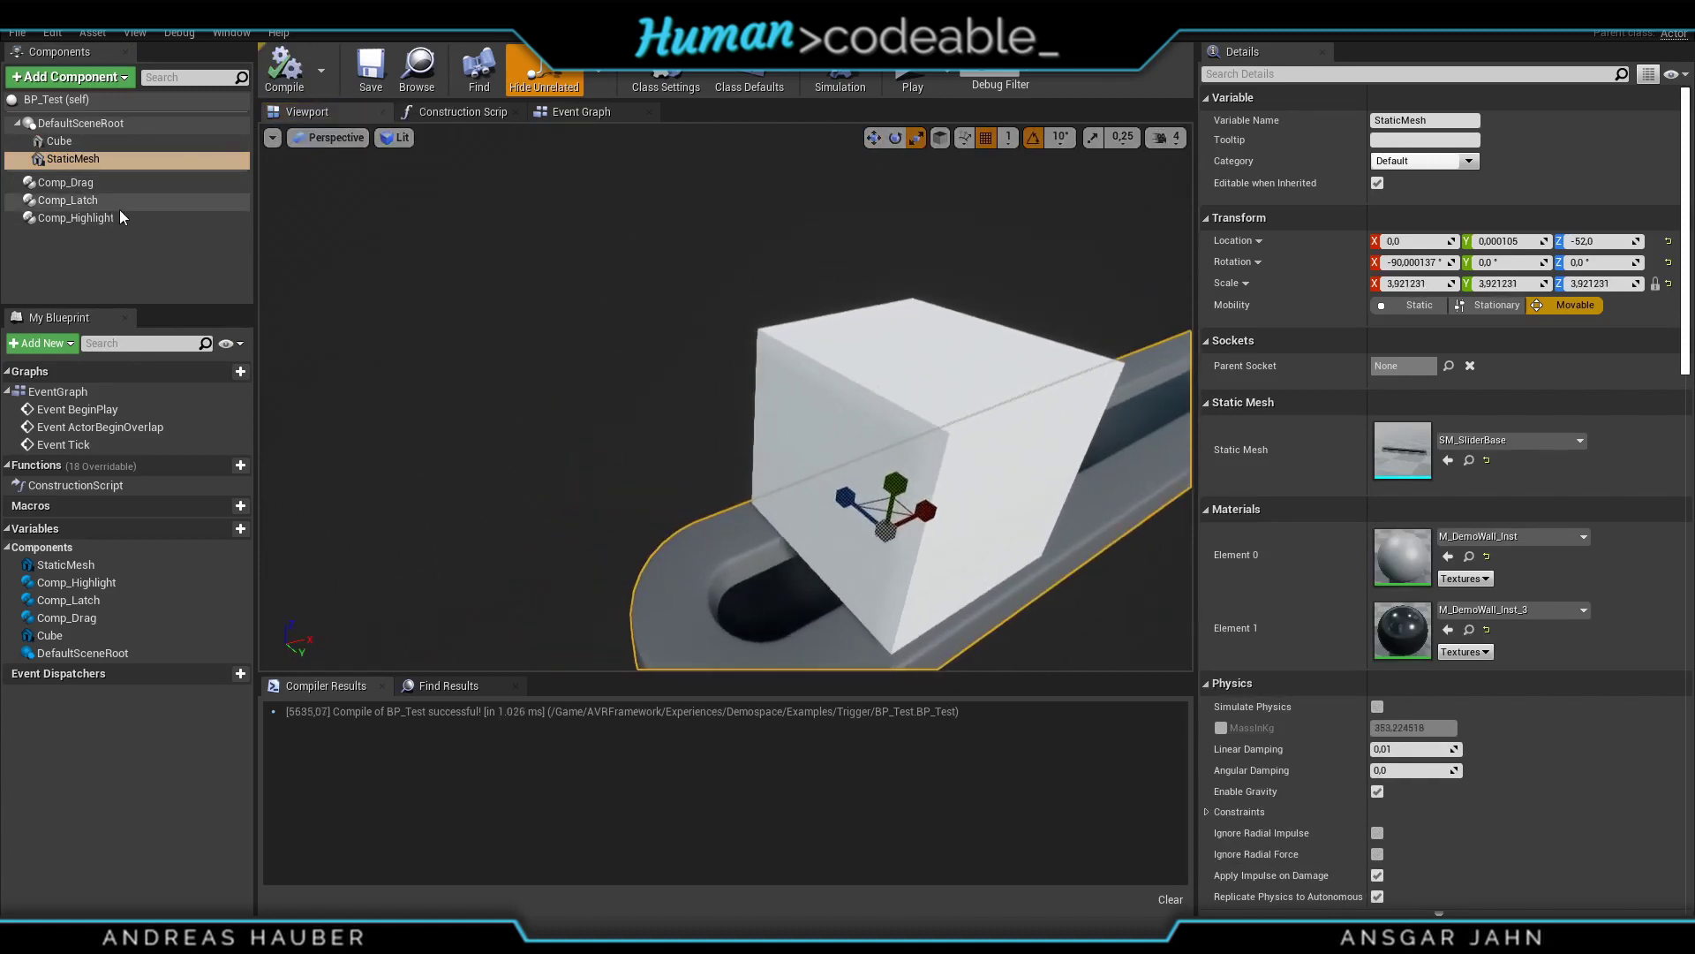
- Return to the level and play it to test moving the cube along the slider base
click(106, 18)
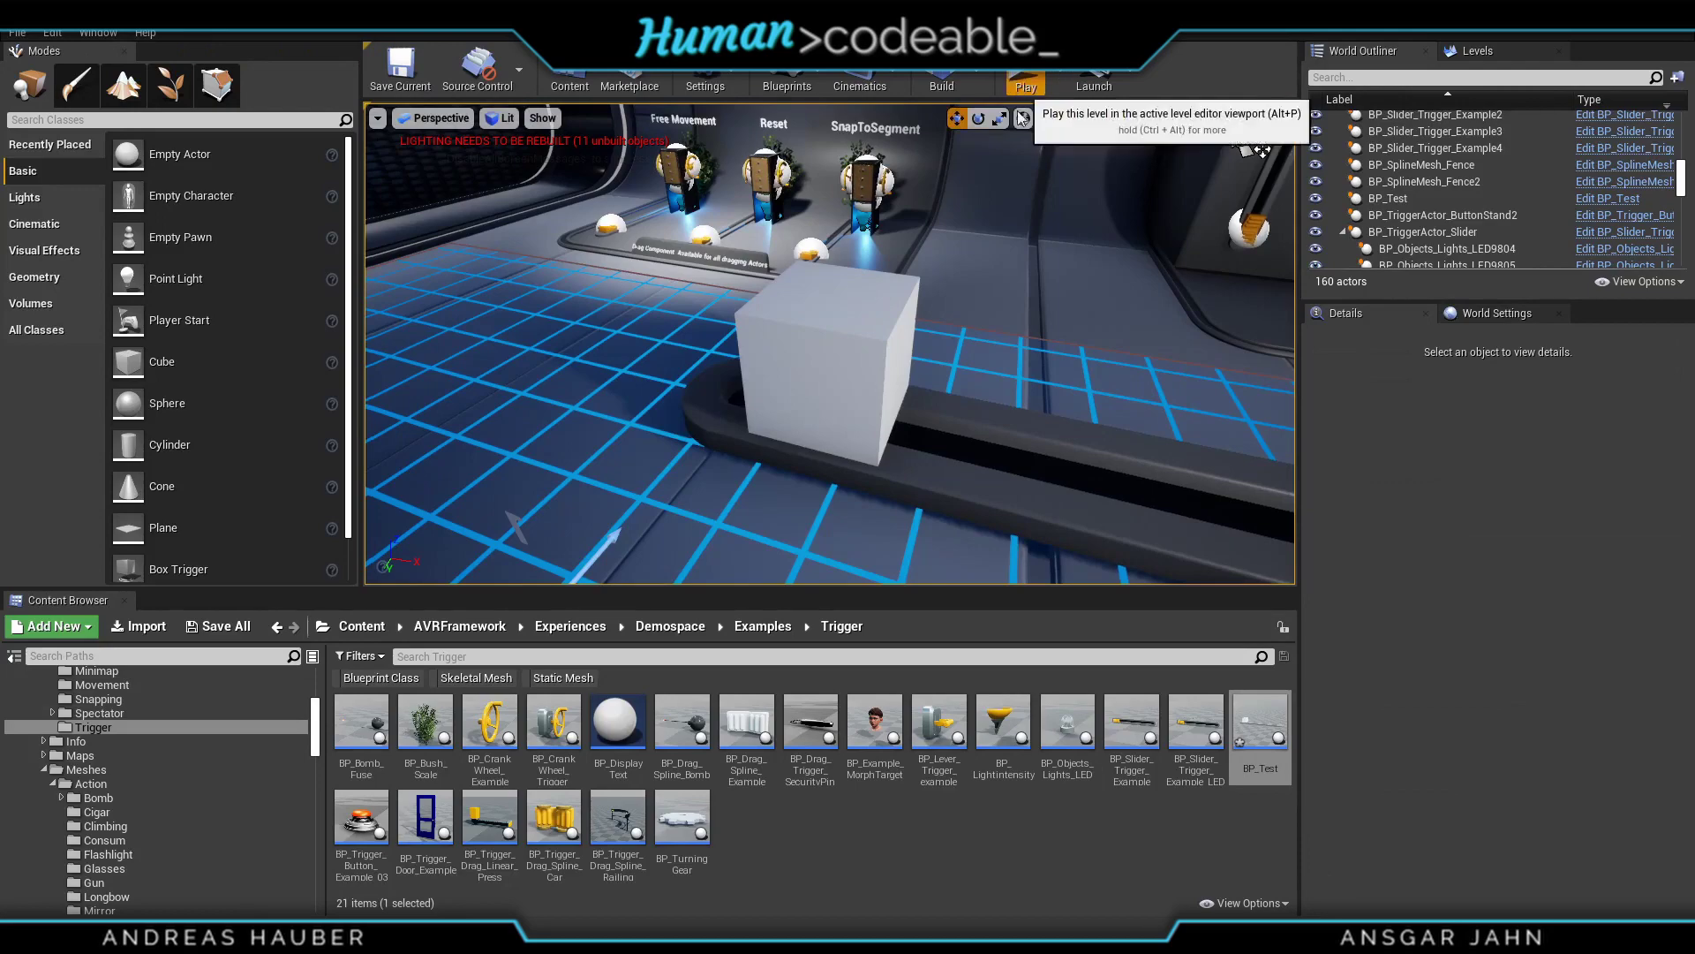
click(1023, 118)
drag(830, 344, 830, 345)
key(s)
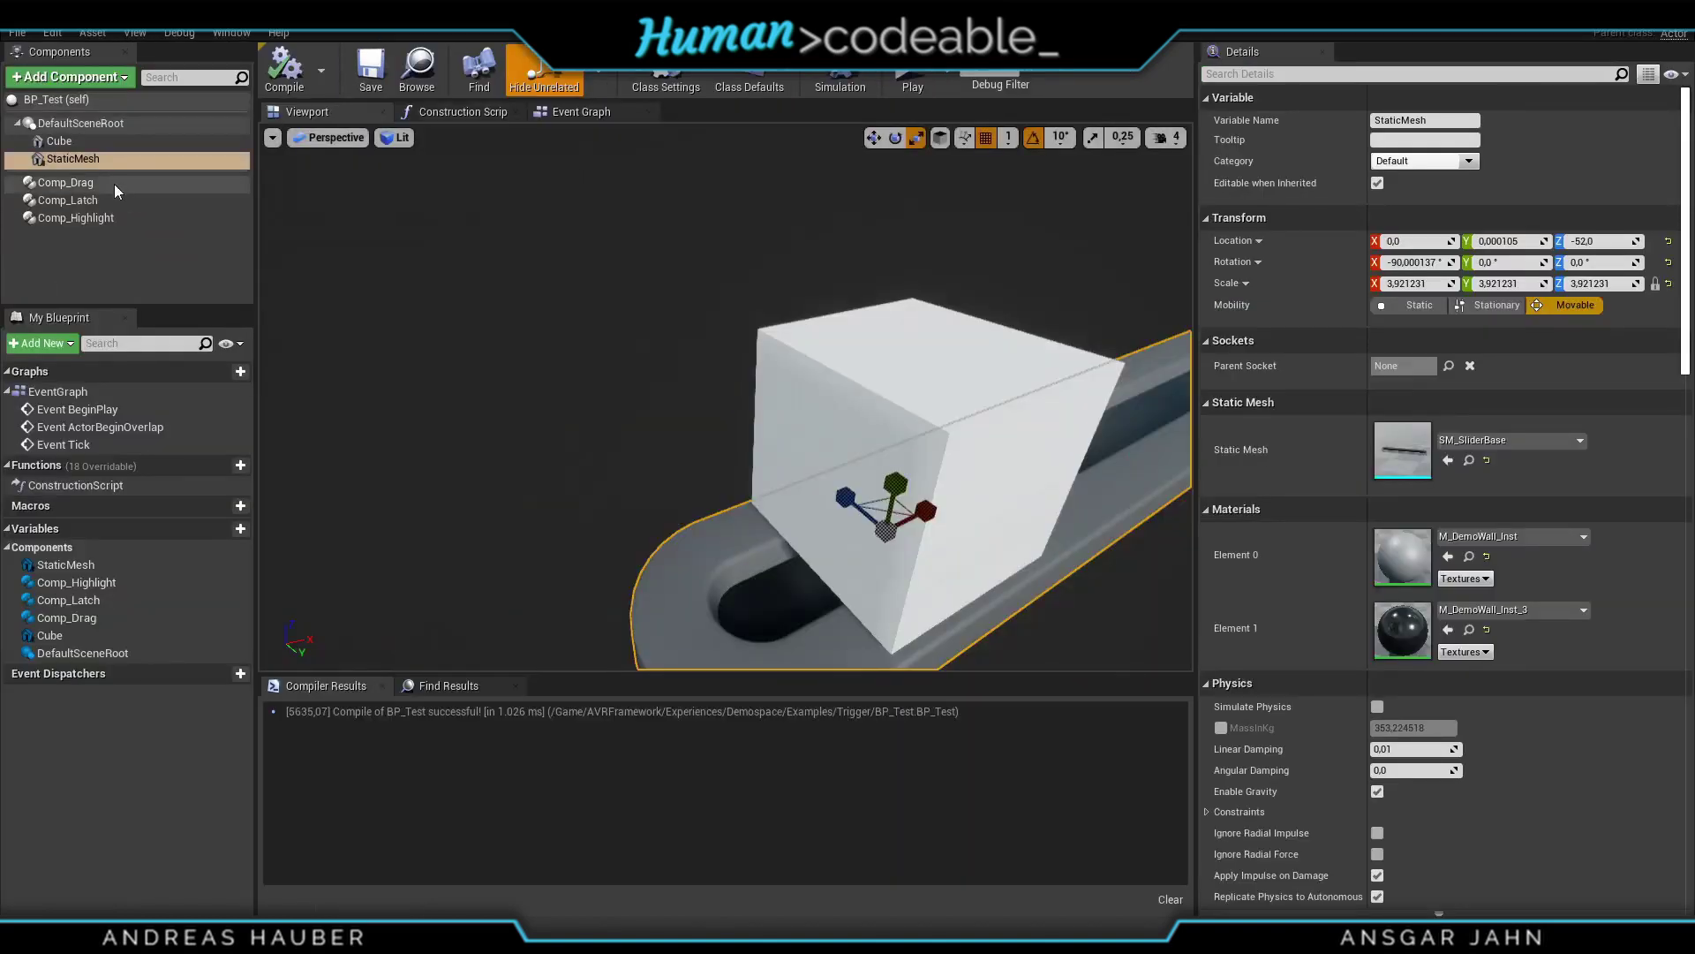
- Reset Comp_Drag's Drag Type to the single LinearX element and set the value of its section 1 to 500
click(110, 182)
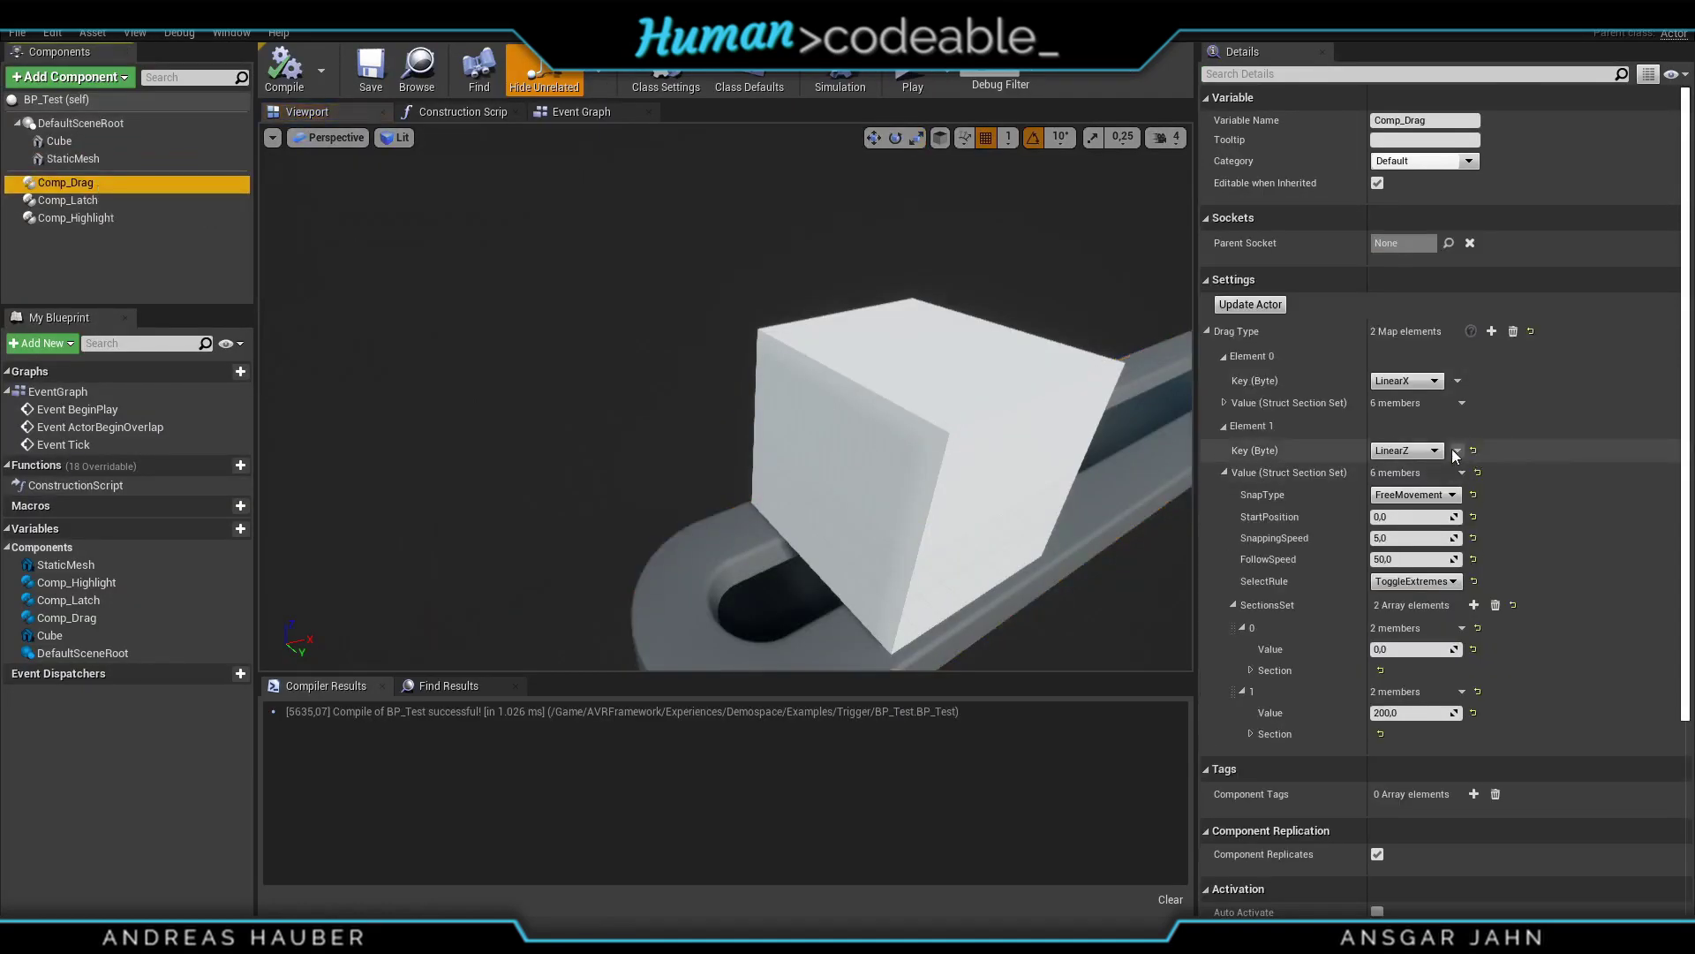
click(1479, 468)
click(1225, 403)
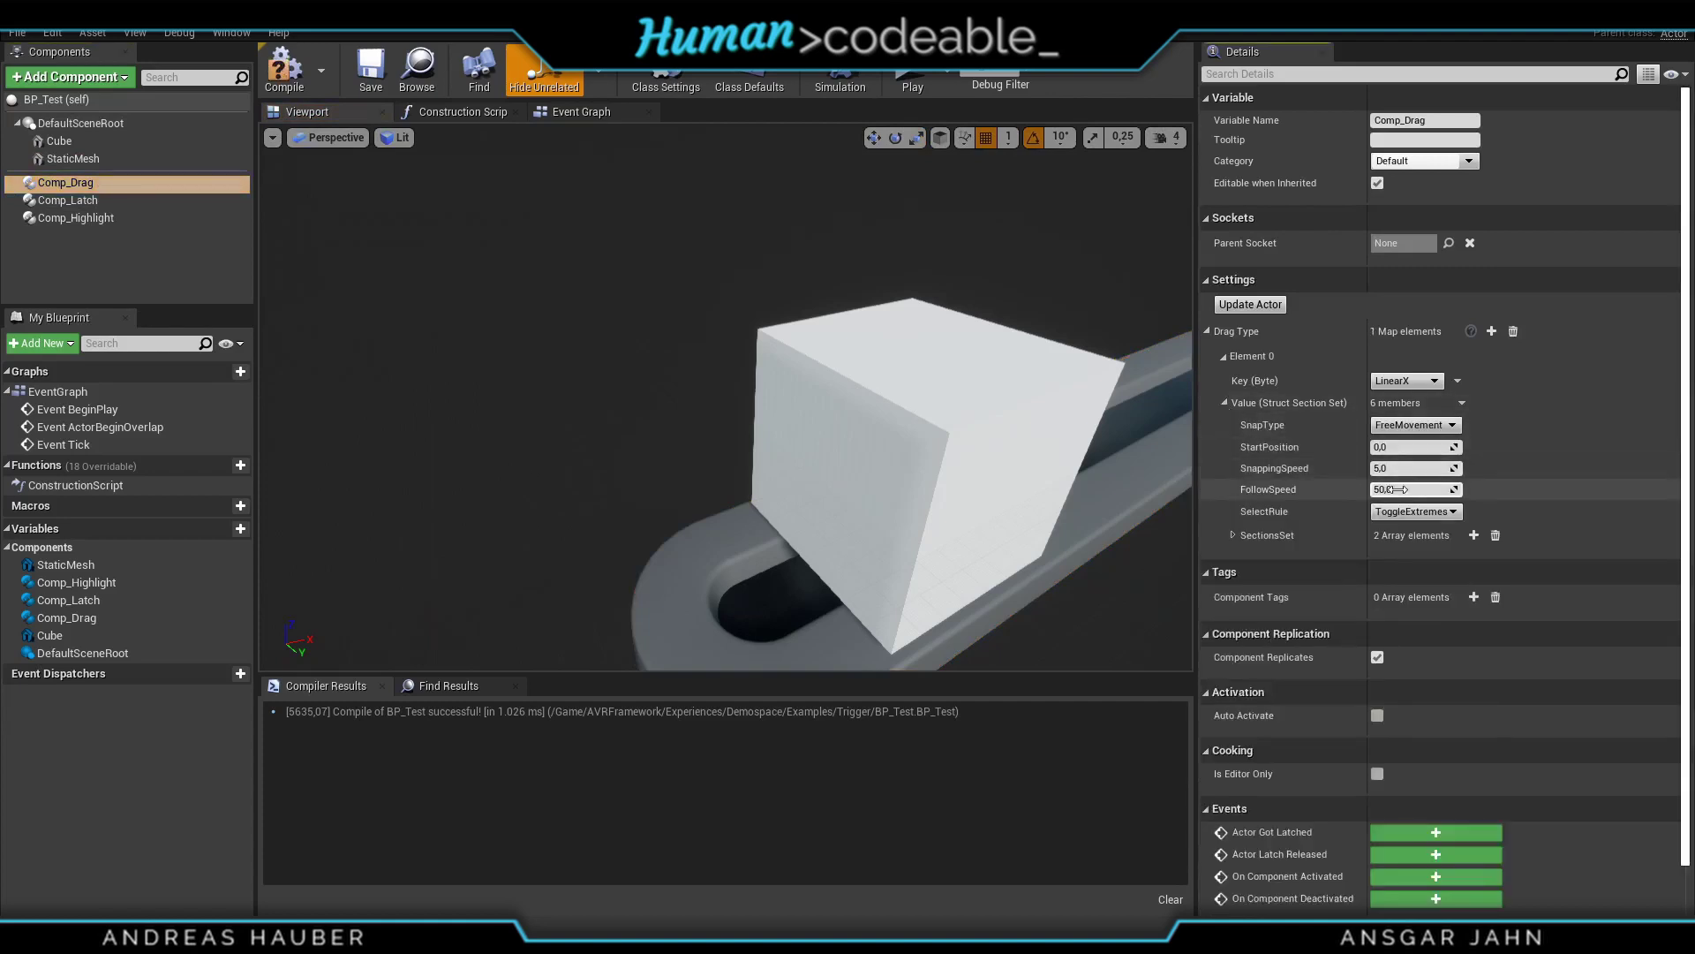
click(1233, 535)
click(1241, 579)
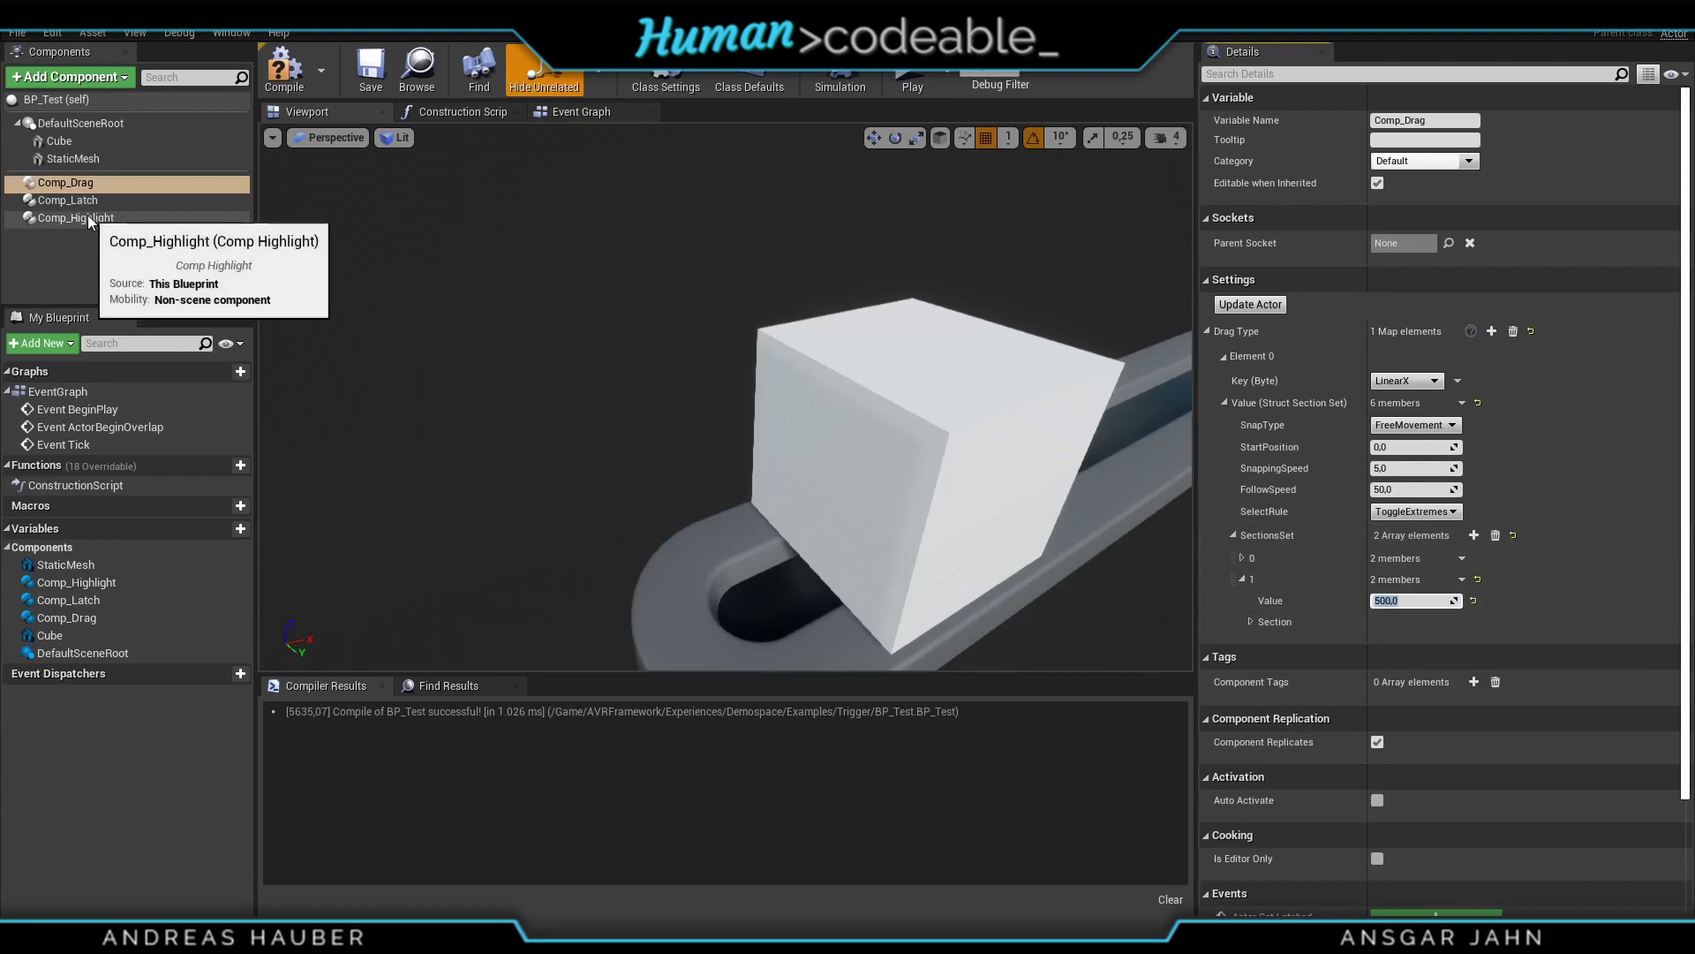
- Play the level again and pull the cube along the slider to test the longer LinearX range
click(159, 217)
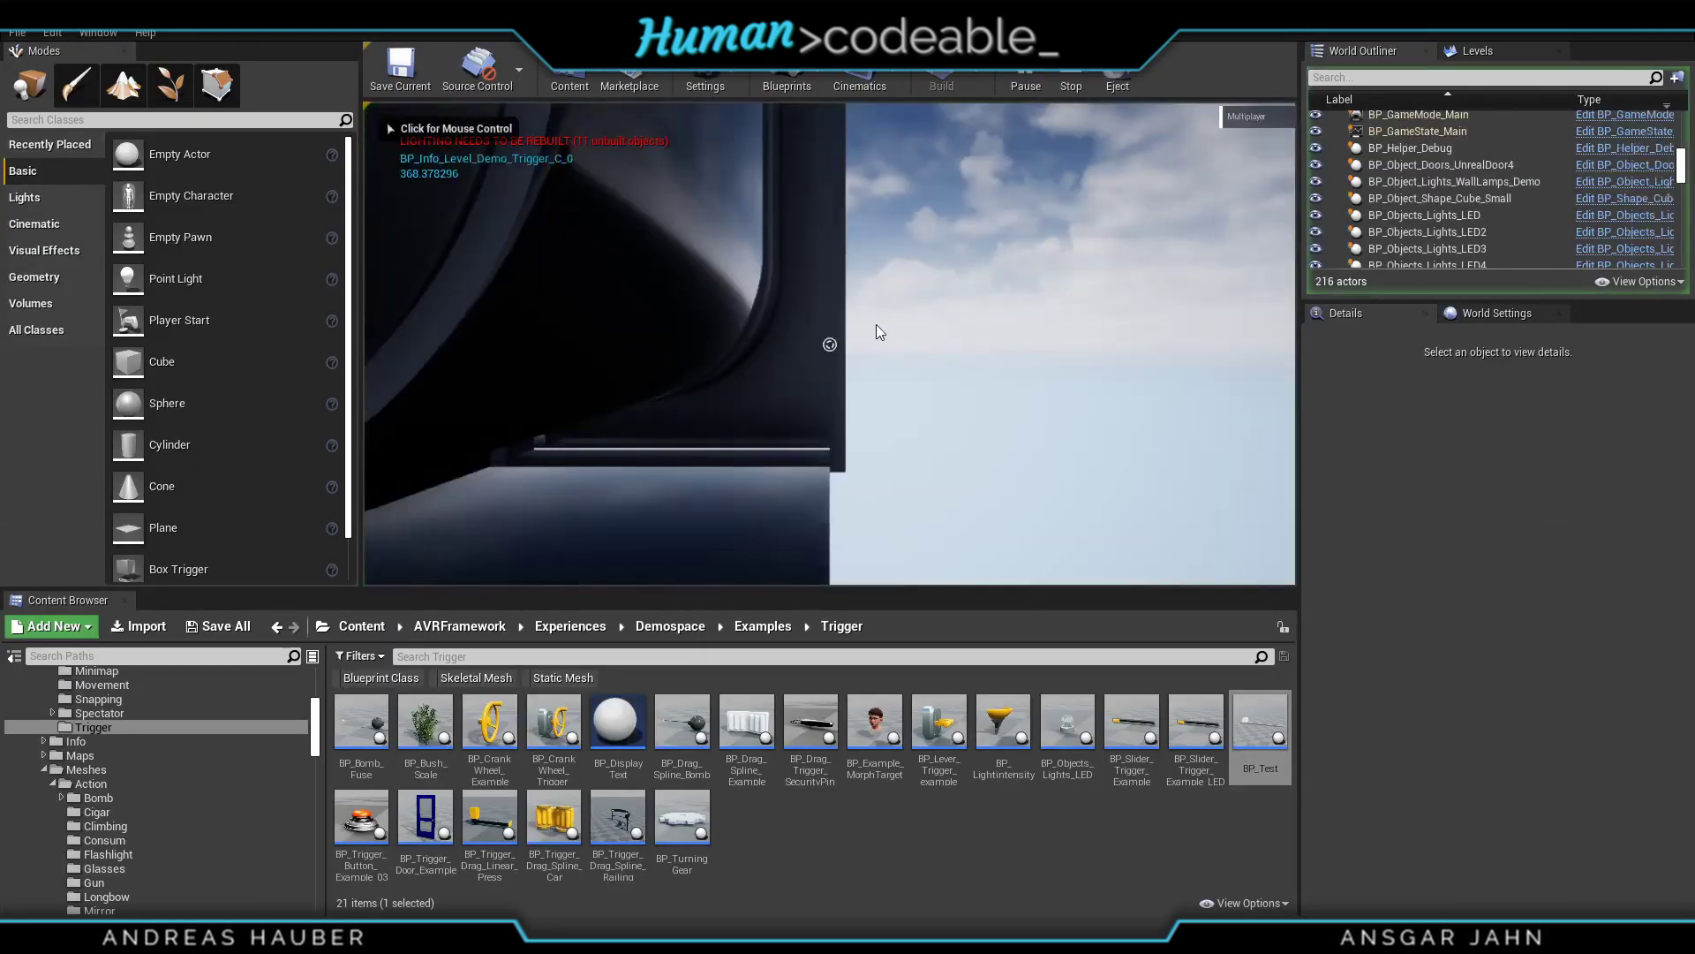
drag(830, 344, 830, 345)
- Place a BP_LightIntensity actor in the level at the end of the slider base
drag(1003, 721, 1156, 452)
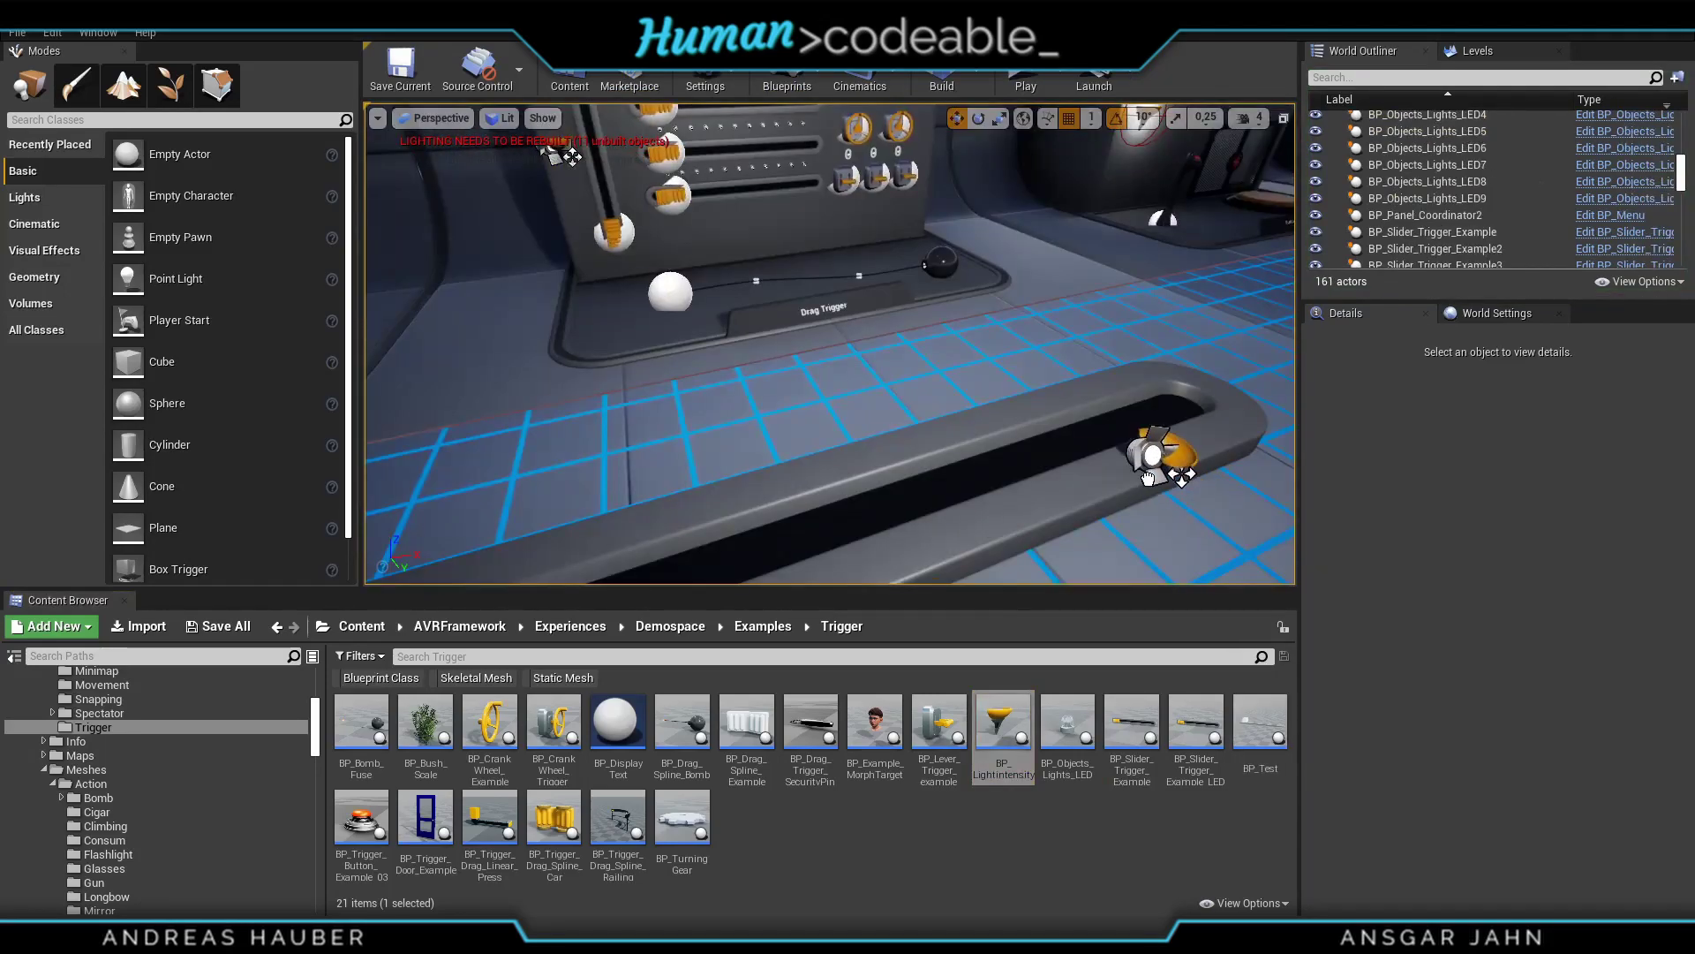
- Rotate BP_LightIntensity to about 90 degrees on Y, set it down on the slider base and place a duplicate on the other rail
key(e)
mouse_move(1192, 397)
mouse_down()
mouse_move(1212, 414)
mouse_move(1150, 488)
mouse_move(1179, 442)
mouse_move(1171, 415)
mouse_up()
key(End)
key(f)
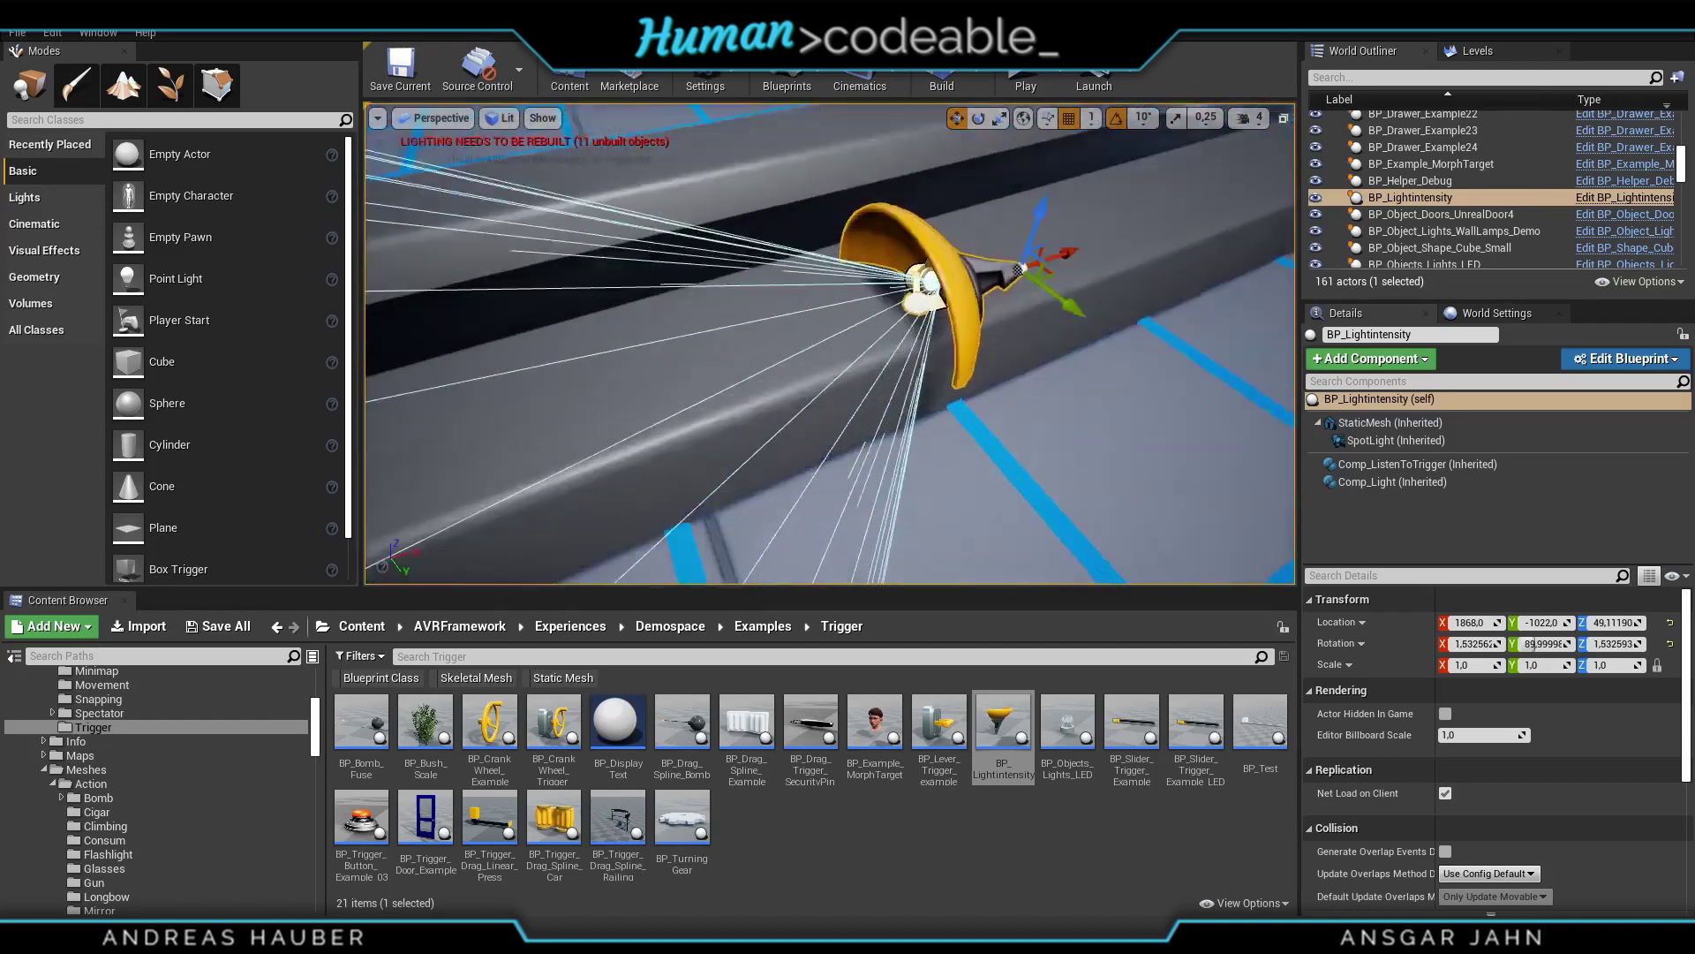
right_drag(874, 313, 1042, 305)
alt+drag(1095, 298, 725, 279)
- Add two Actors to Trigger elements in Comp_Drag of the level's BP_Test and assign both BP_LightIntensity actors to them
click(822, 231)
right_drag(821, 231, 609, 239)
click(1394, 498)
scroll(1501, 744, down, 4)
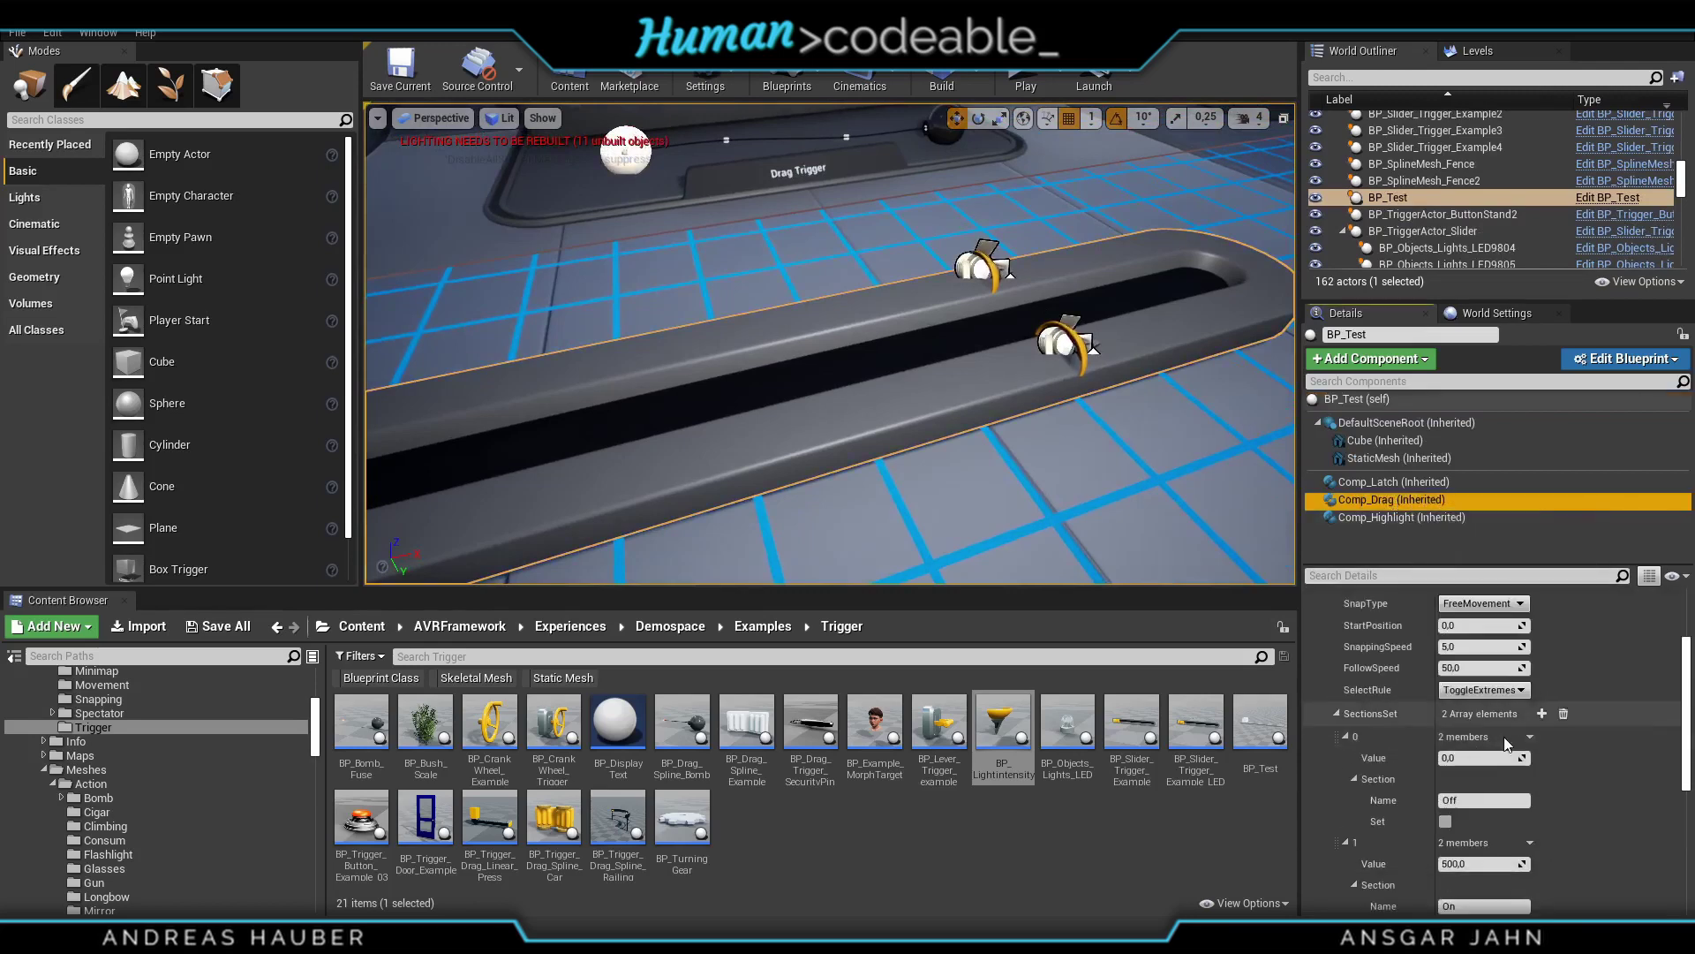
click(1539, 752)
click(1540, 753)
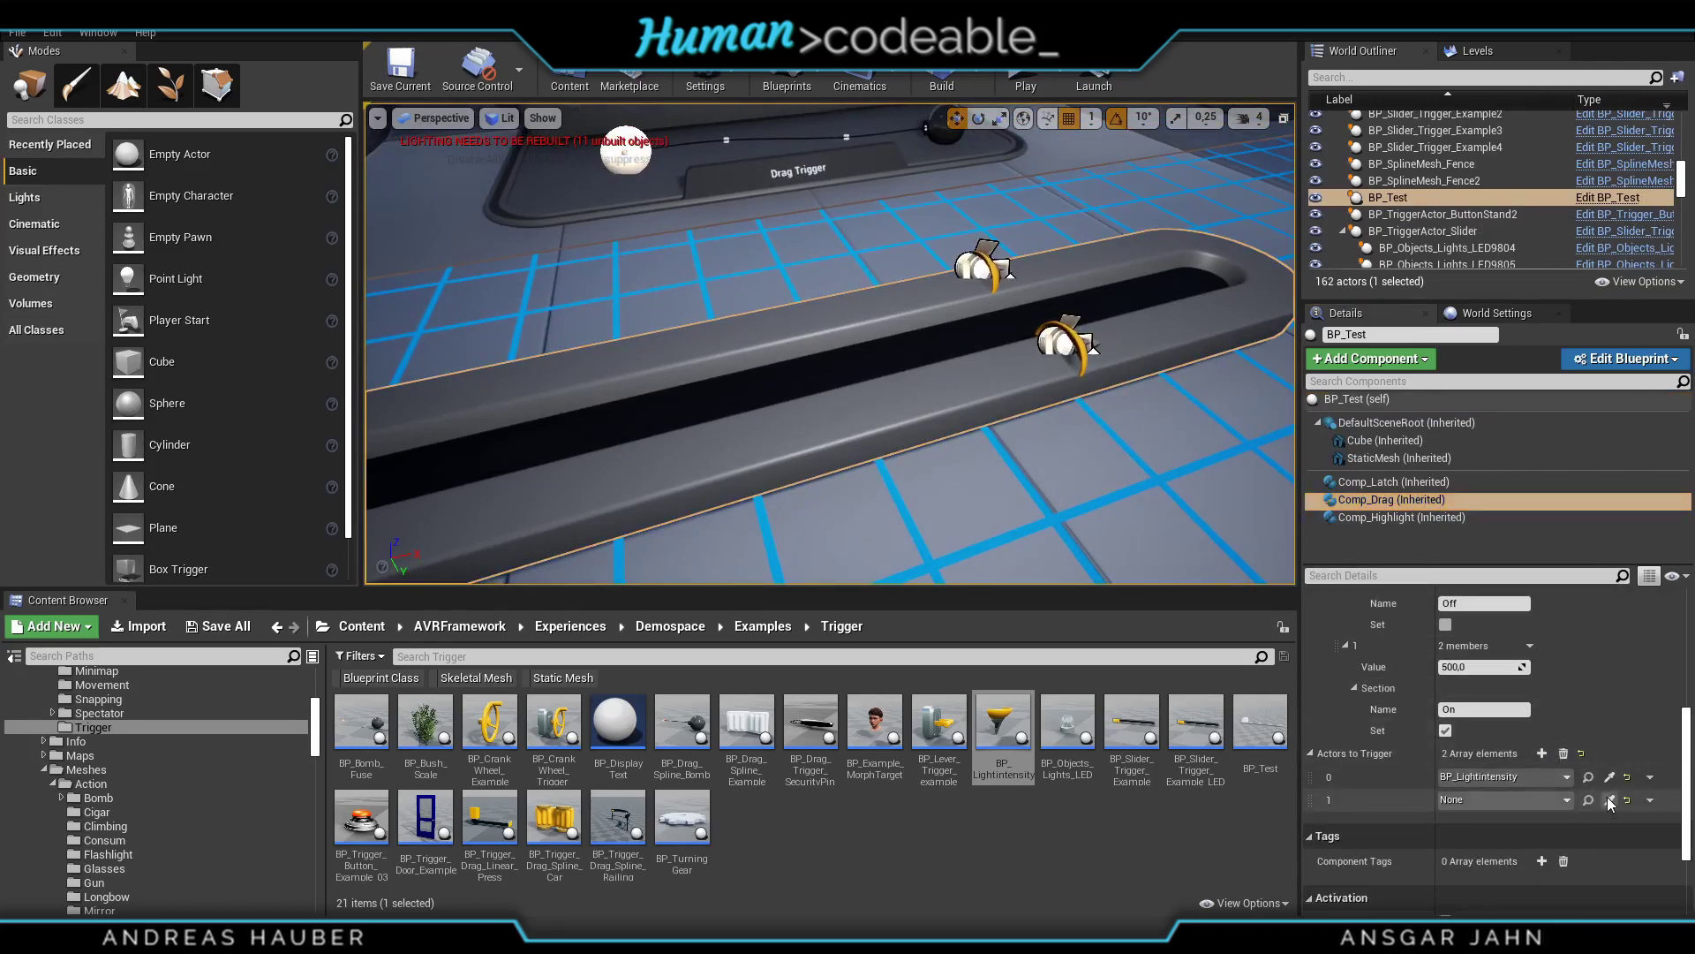
- Play the level, enlarge it to full screen, and pull the cube along the slider to test how it controls both lights
click(1026, 78)
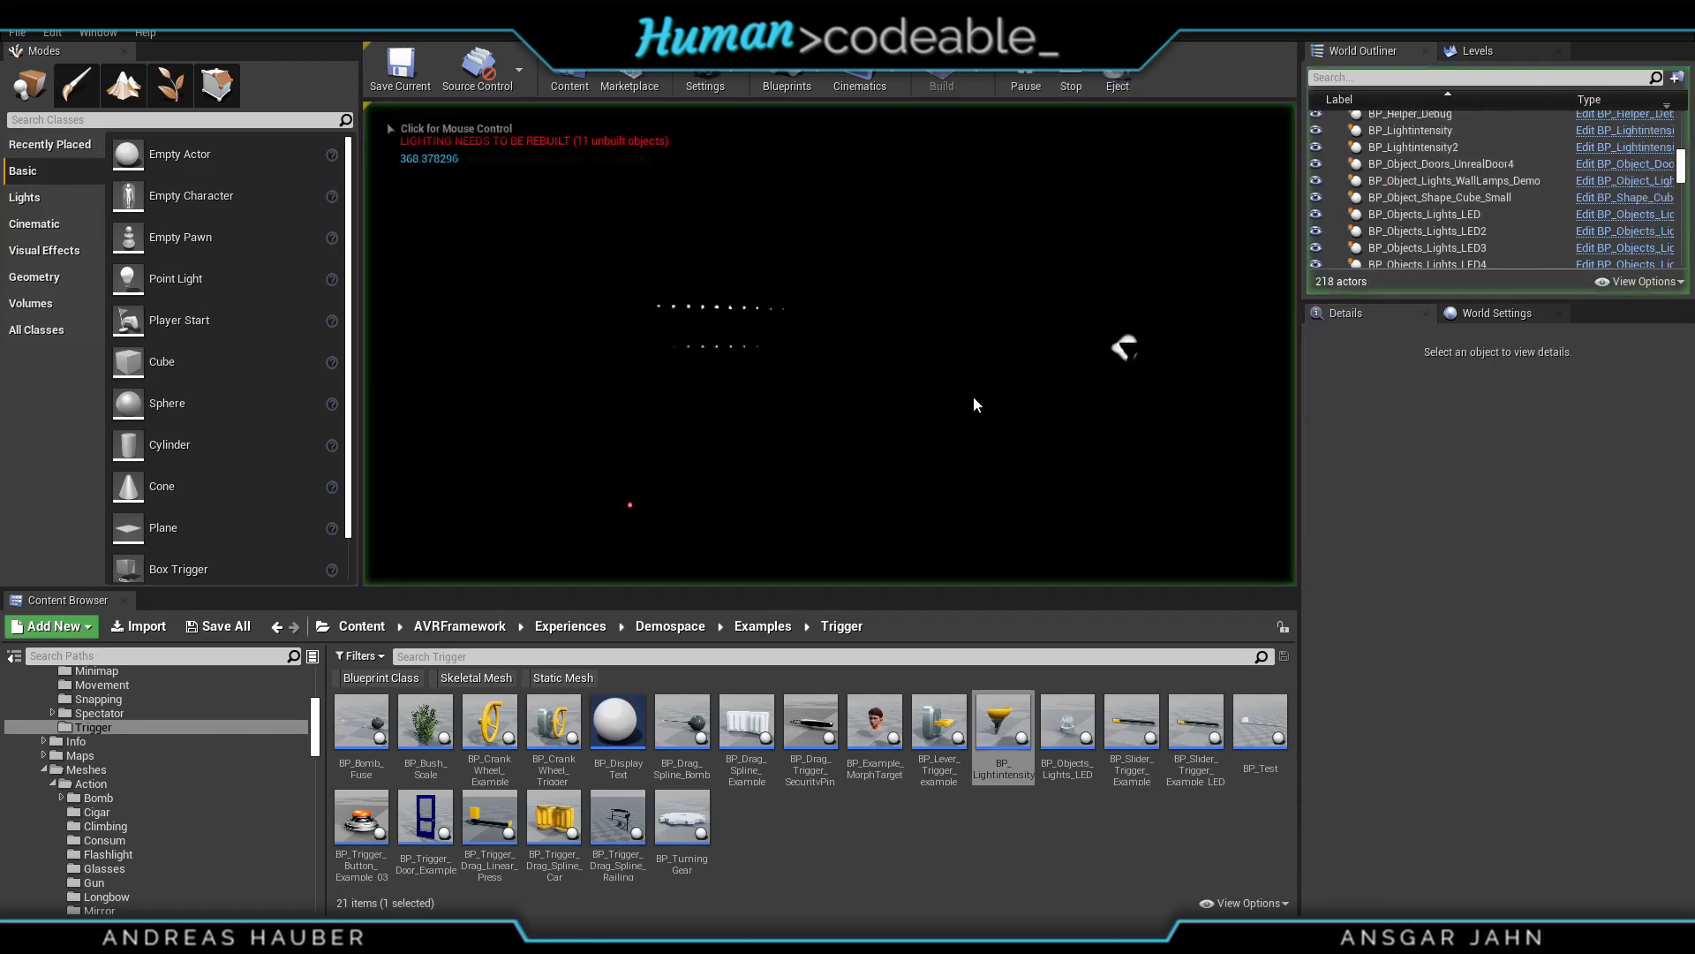
right_drag(835, 329, 830, 342)
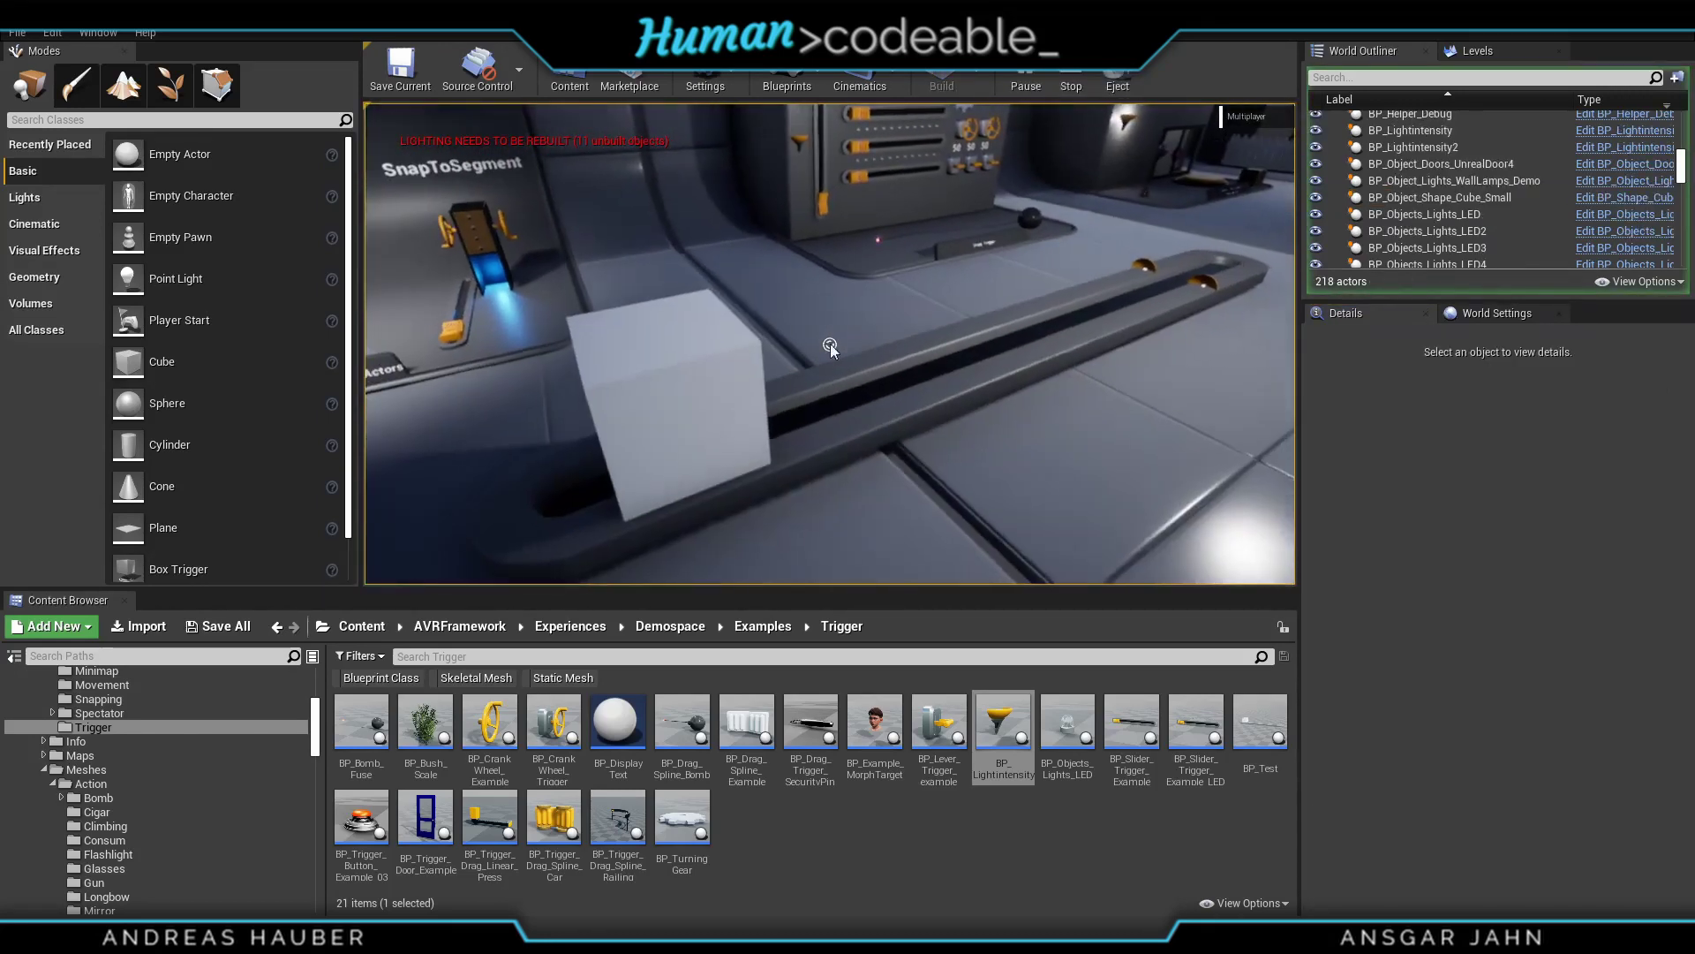
drag(711, 385, 1511, 102)
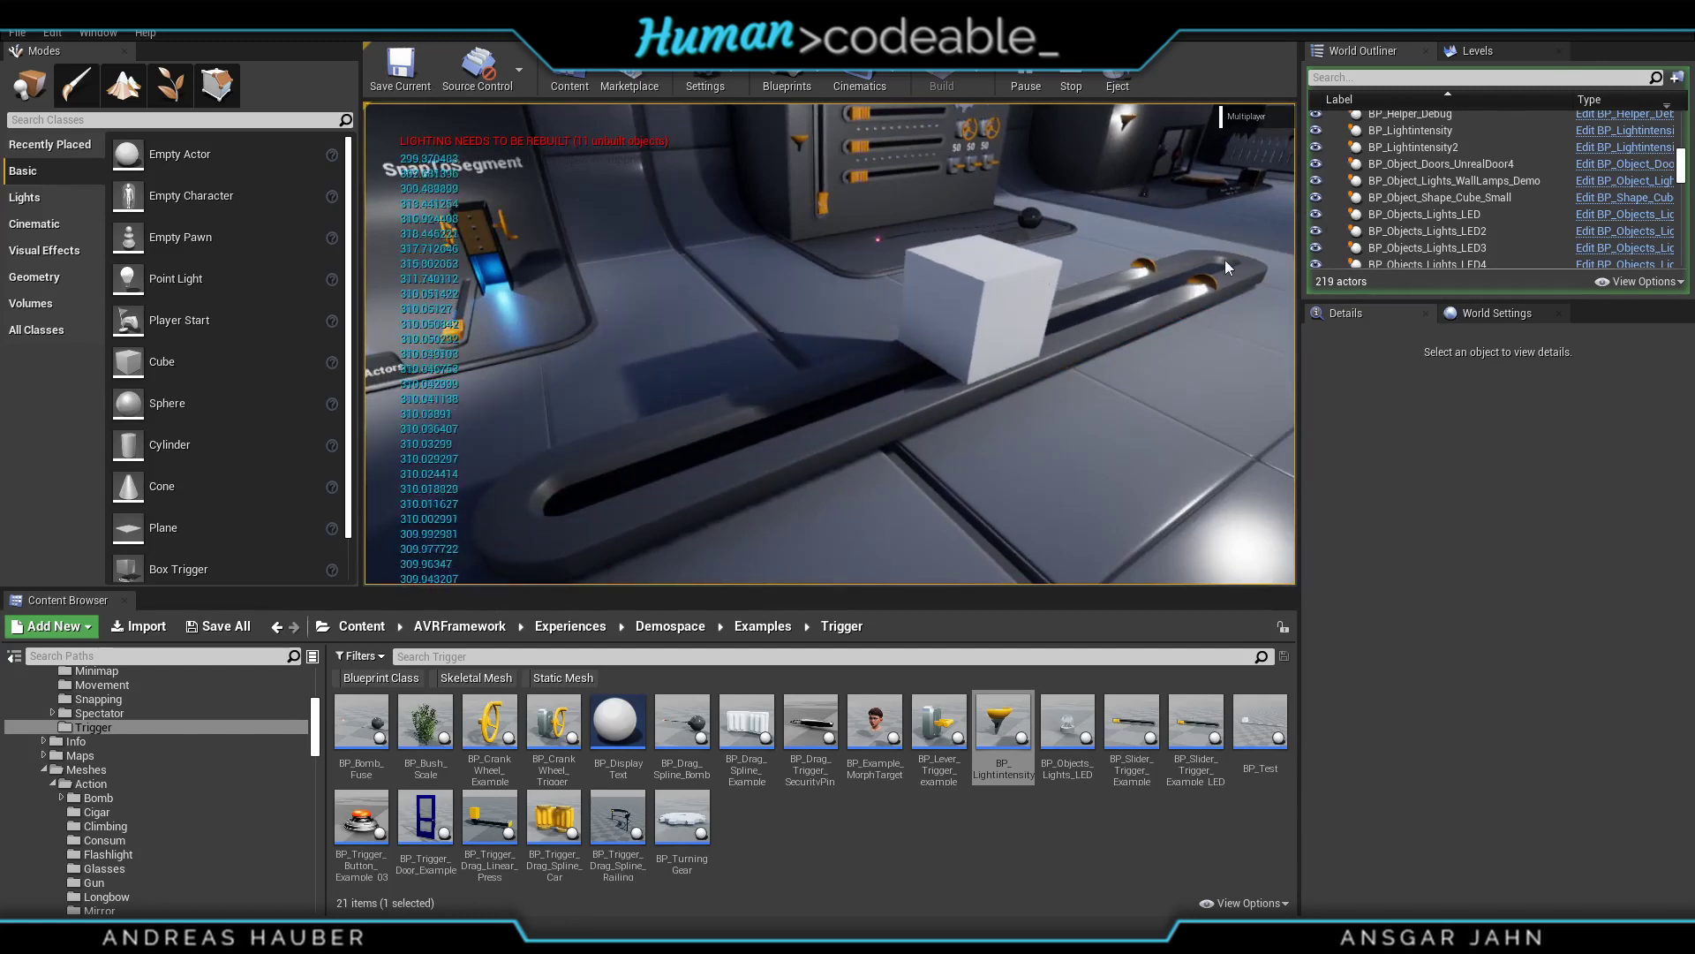
drag(1225, 265, 336, 522)
key(F11)
drag(848, 459, 847, 459)
key(w)
key(s)
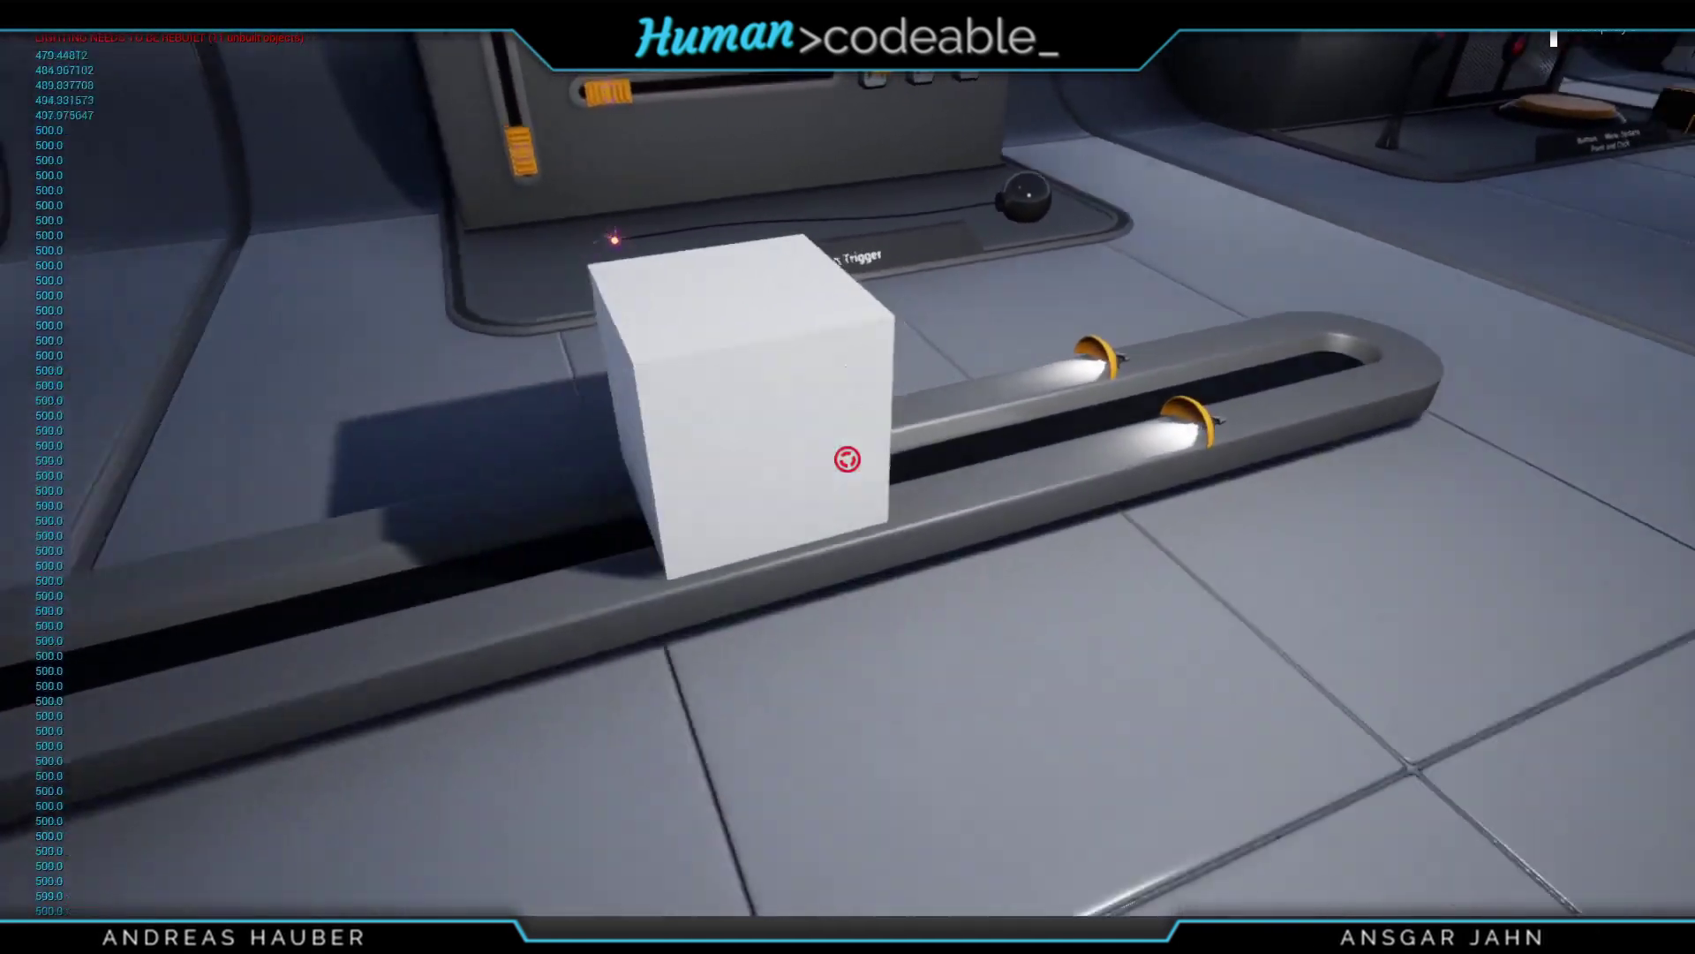
key(a)
key(d)
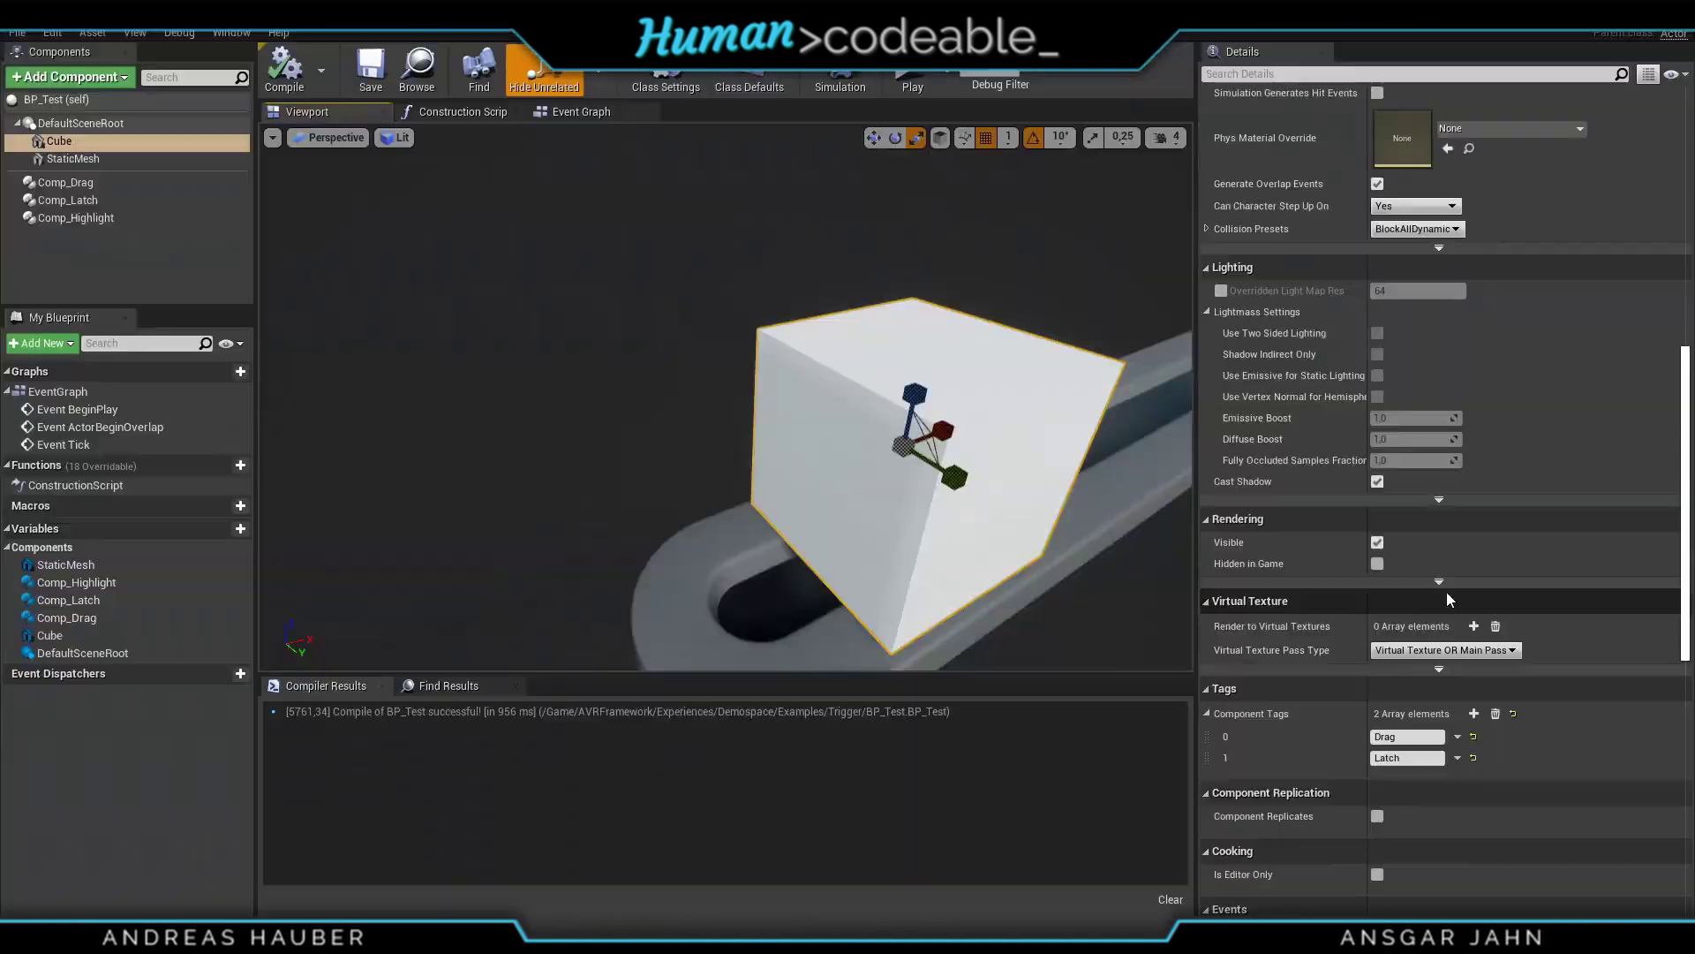
- Add a Highlight component tag to the Cube in the BP_Test blueprint and enable Use Highlight Tag on Comp_Highlight
click(1473, 713)
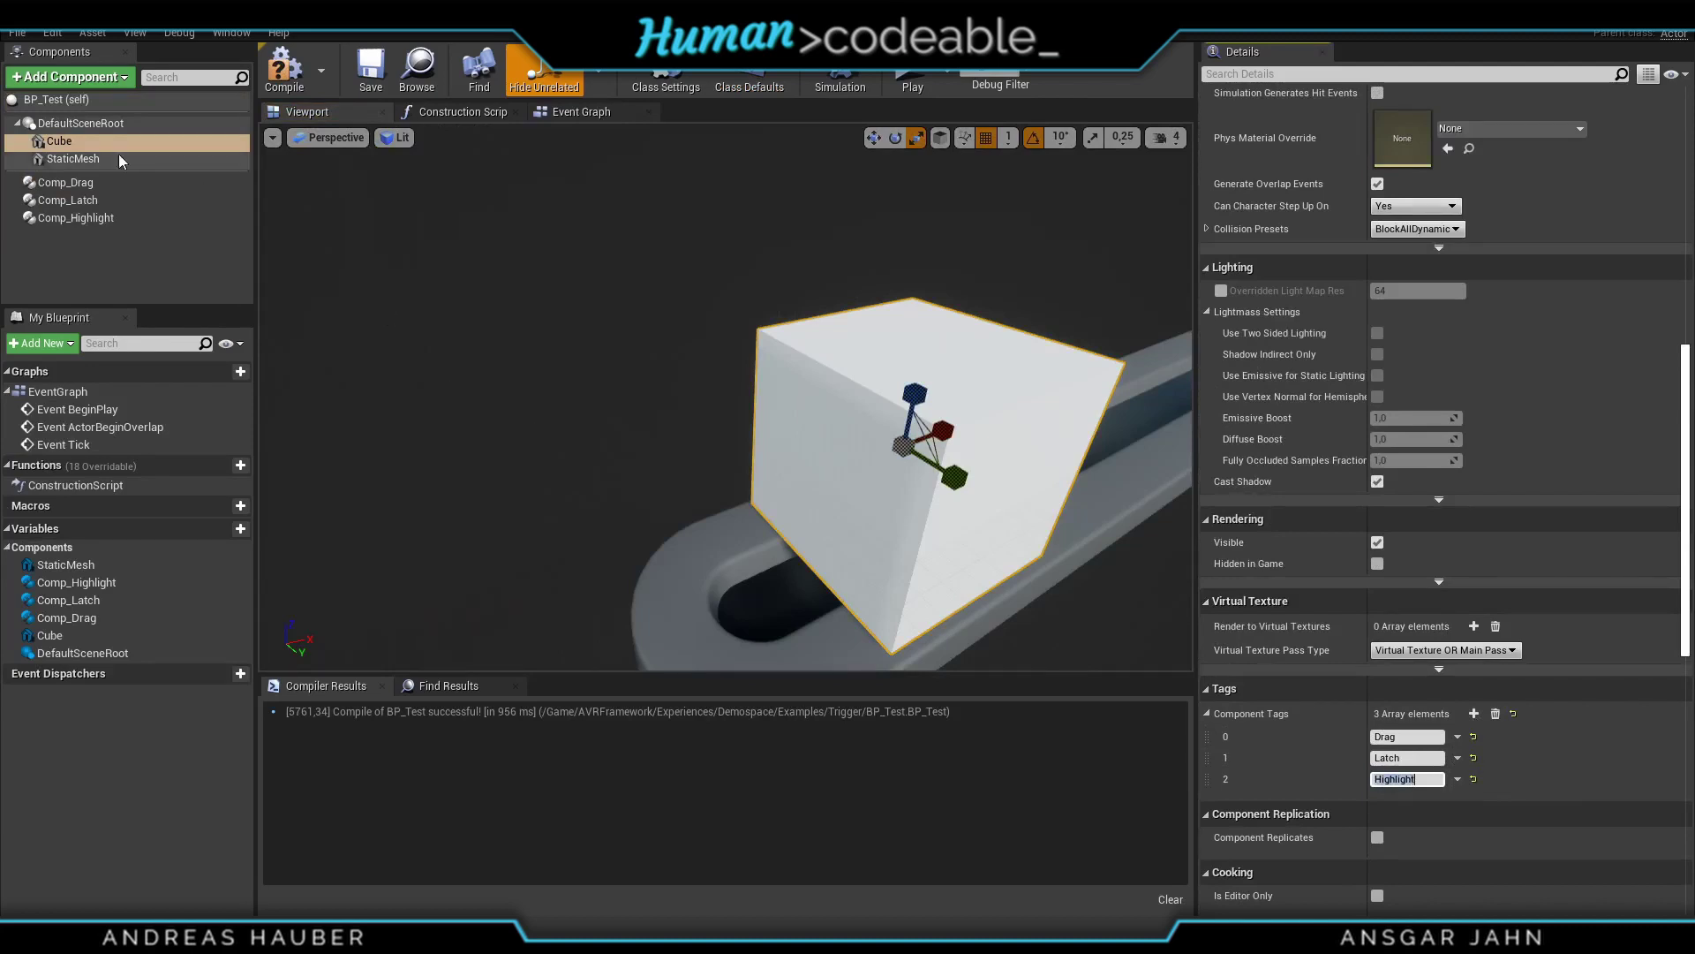
click(76, 218)
scroll(1380, 355, up, 2)
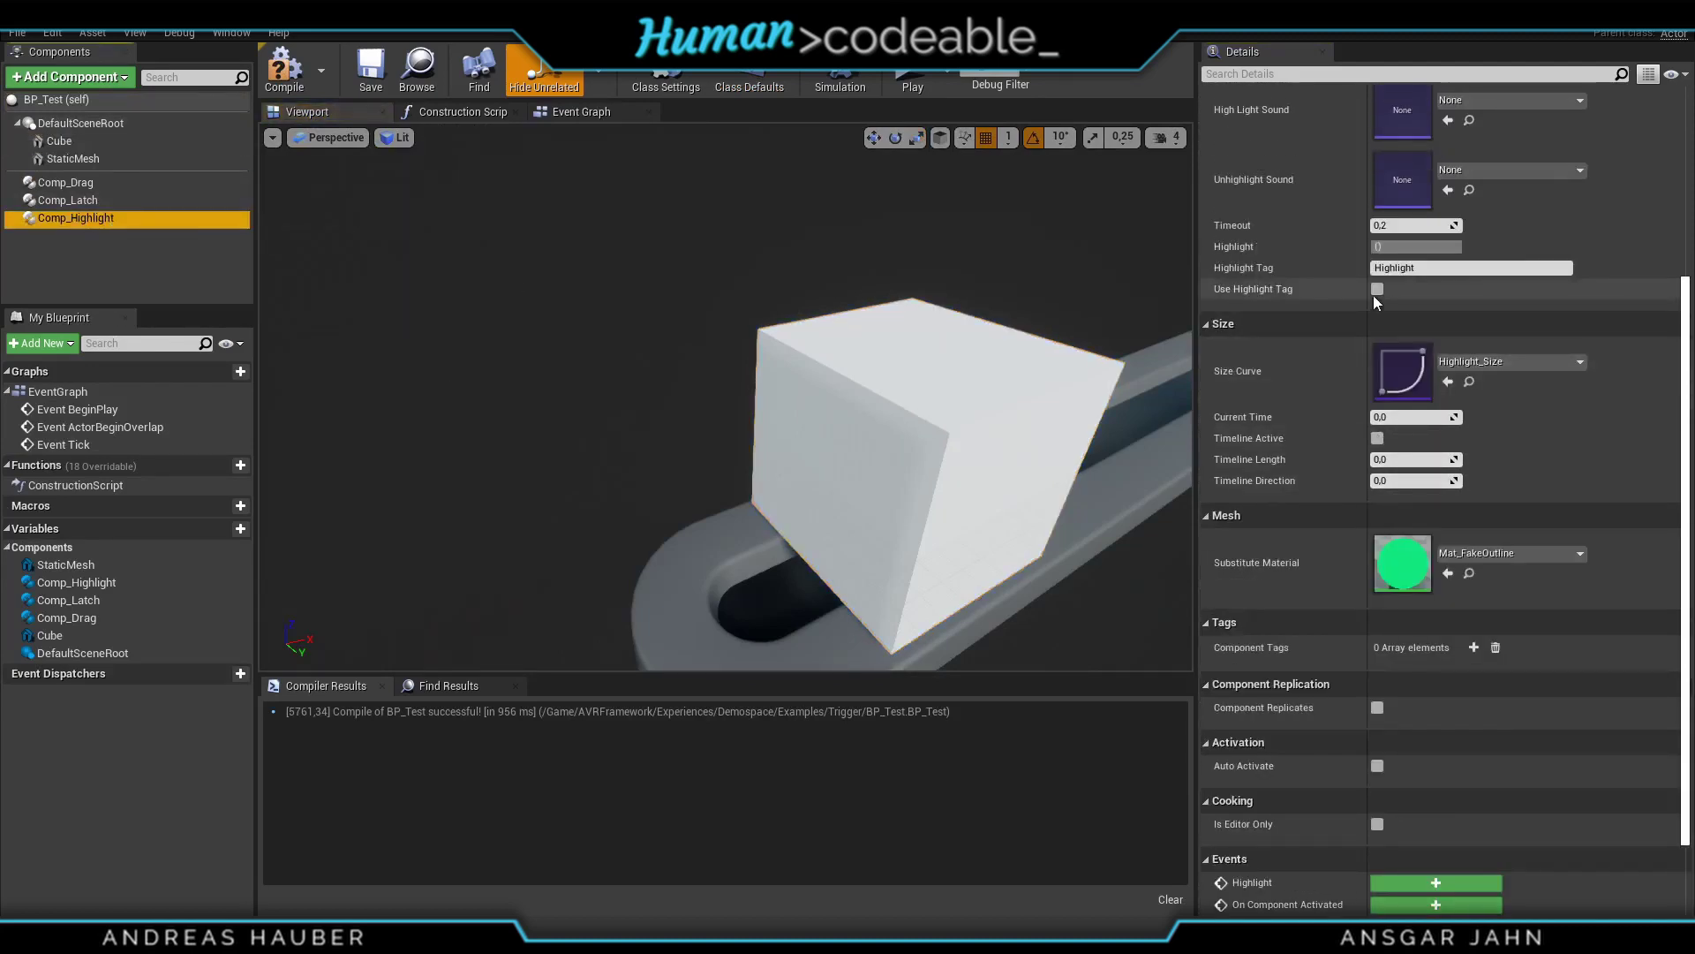
click(1378, 291)
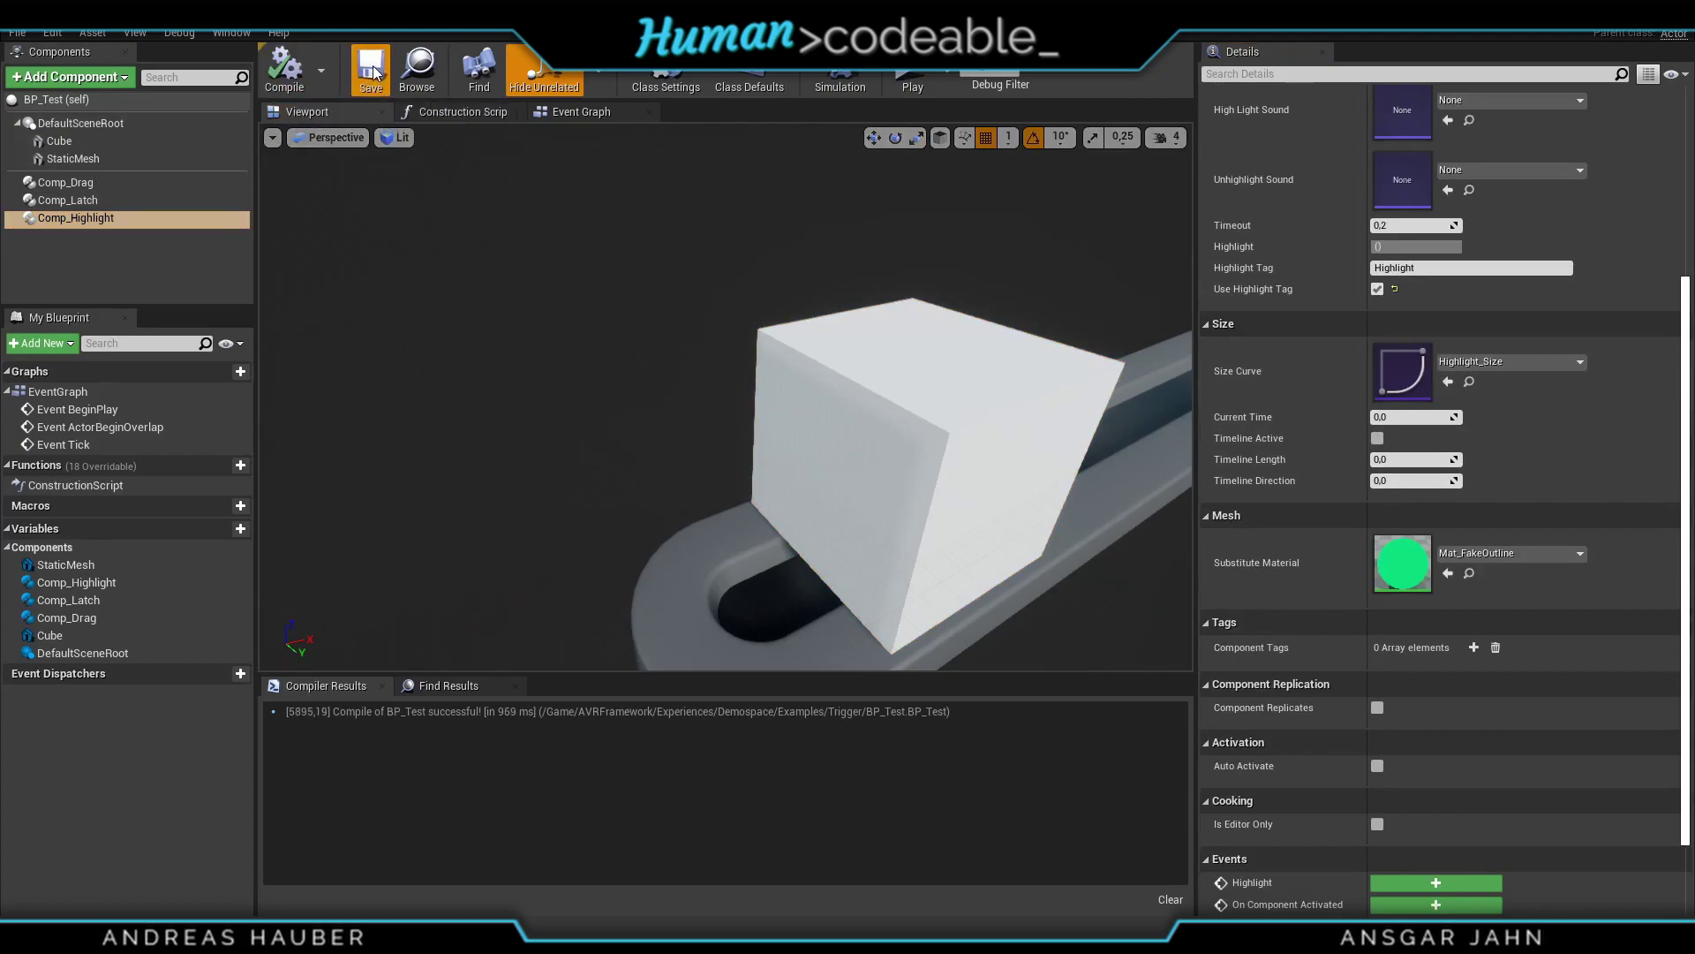
- Play the level in a maximized preview and move the cube along the slider to check its highlight and the triggered lights
click(913, 70)
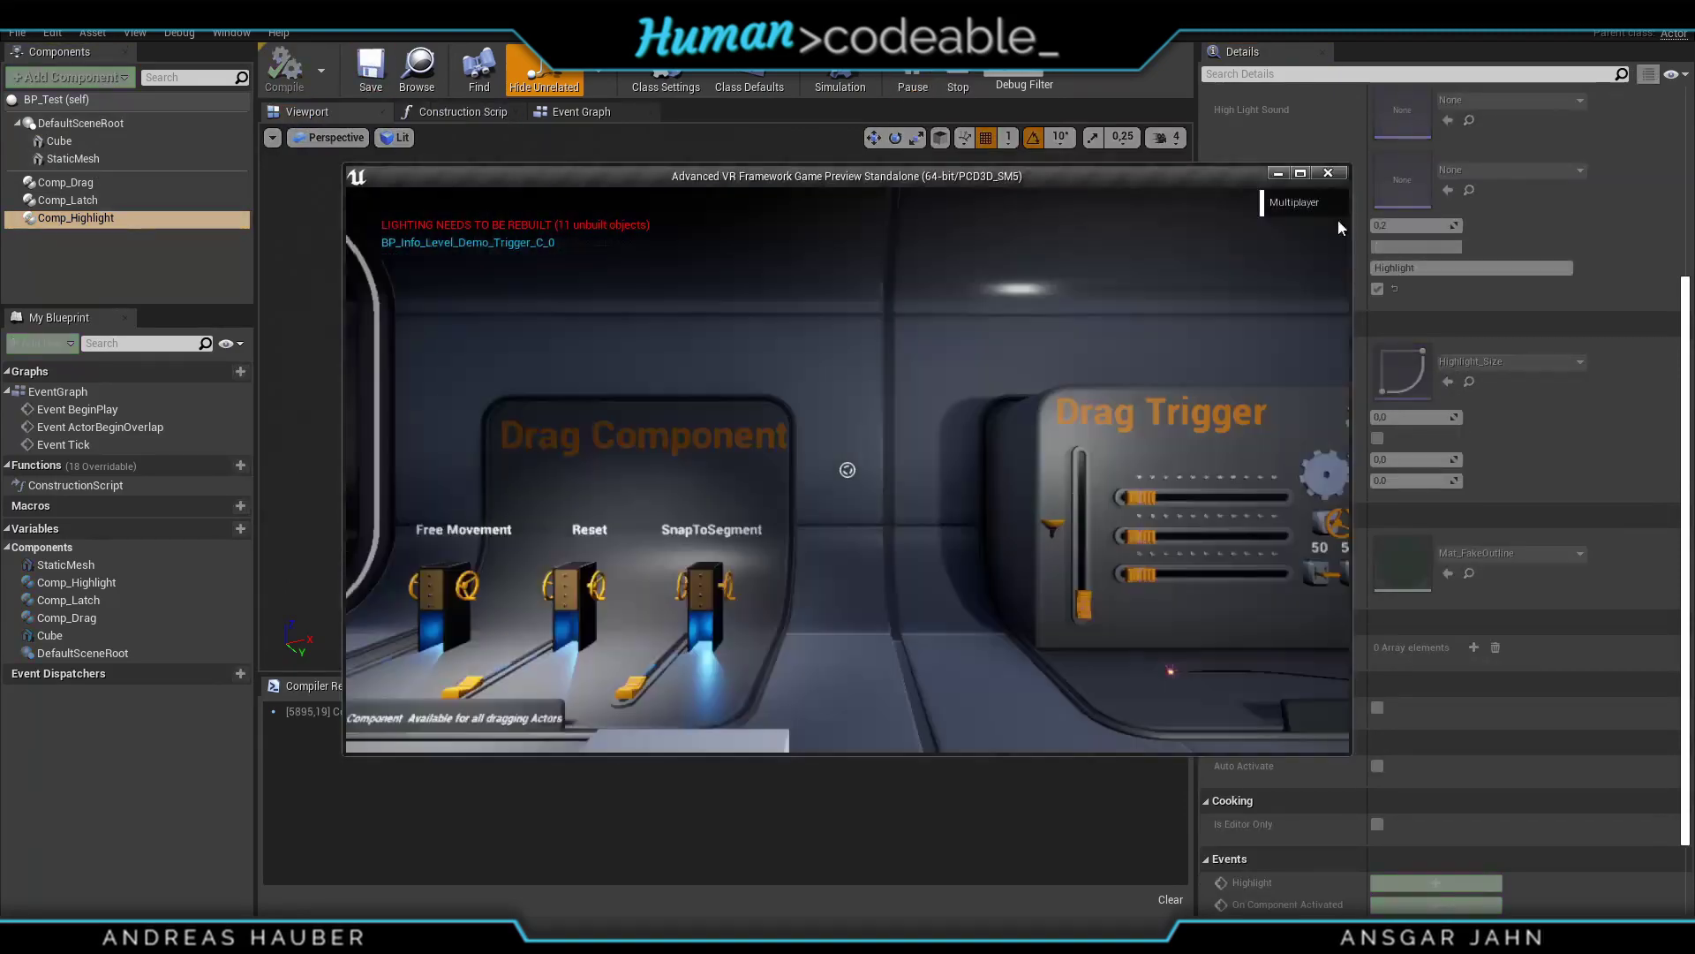
click(1300, 174)
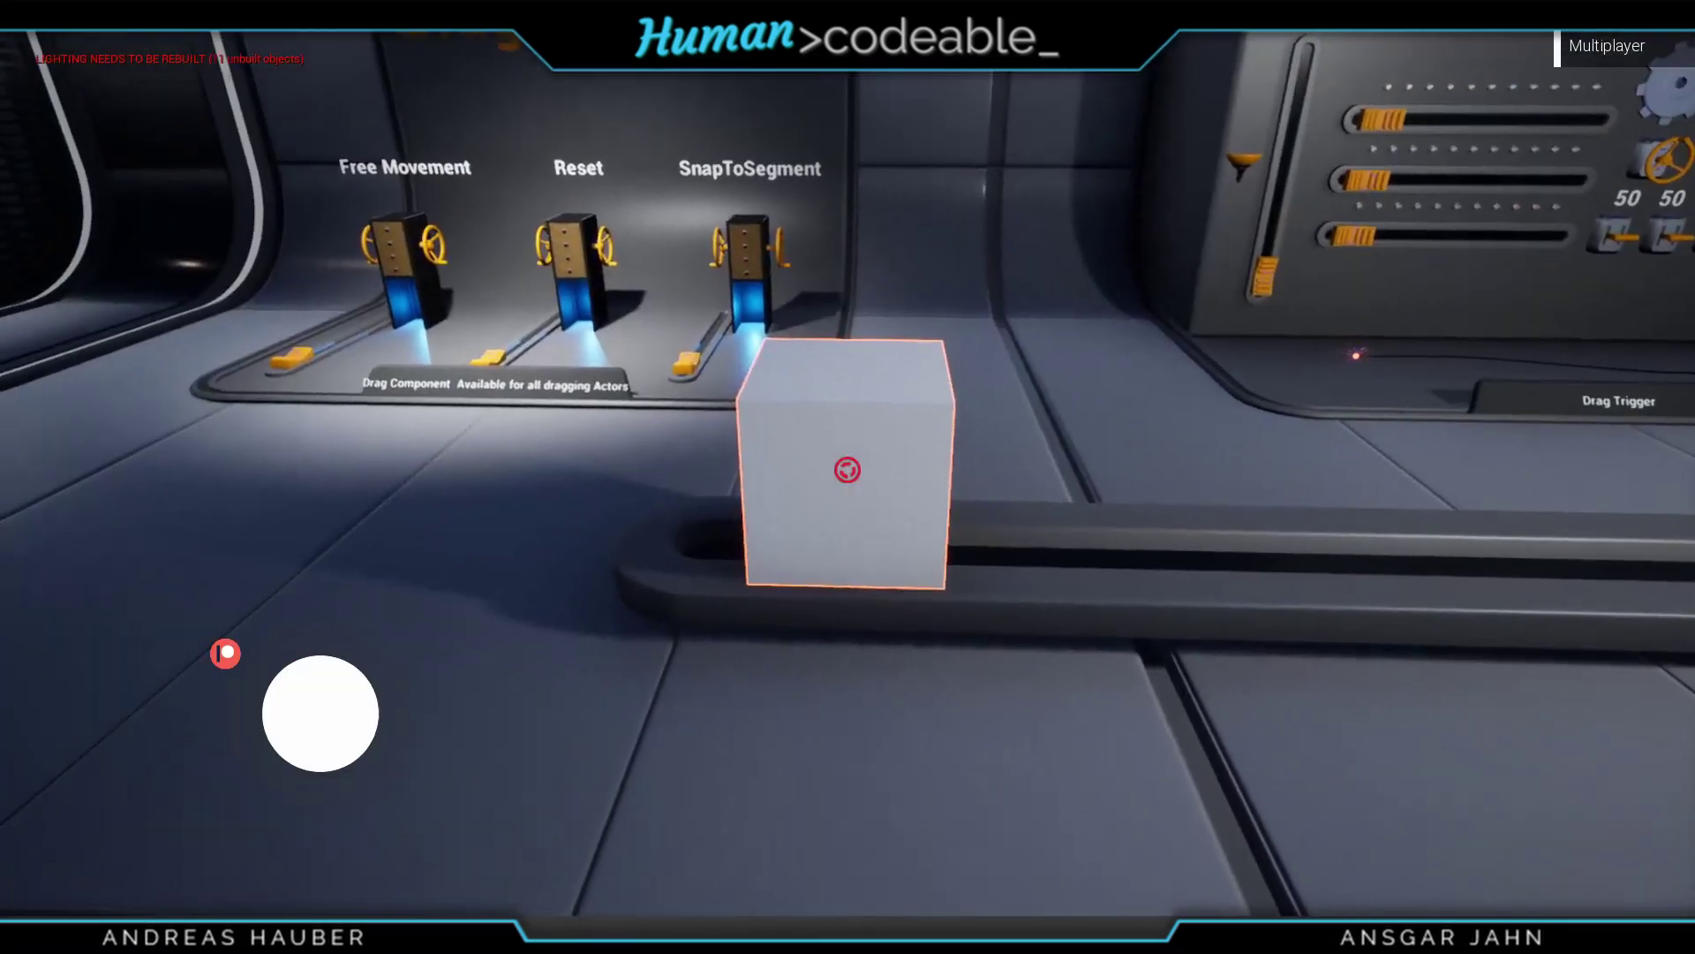
drag(848, 469, 39, 547)
key(a)
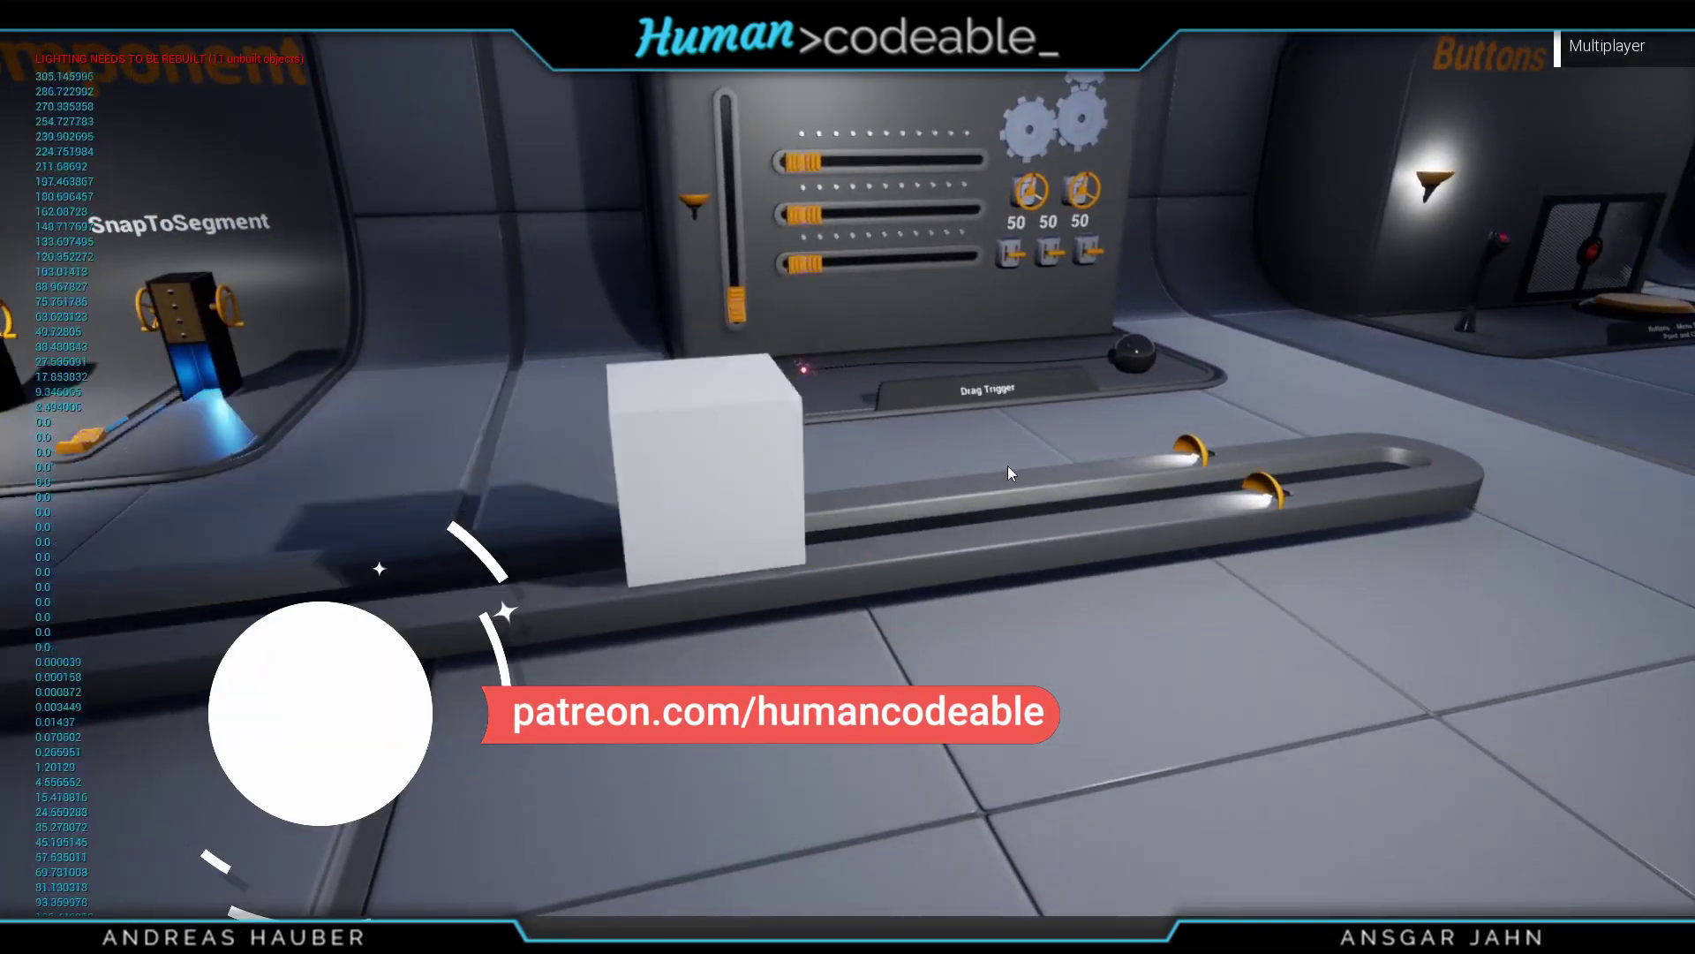